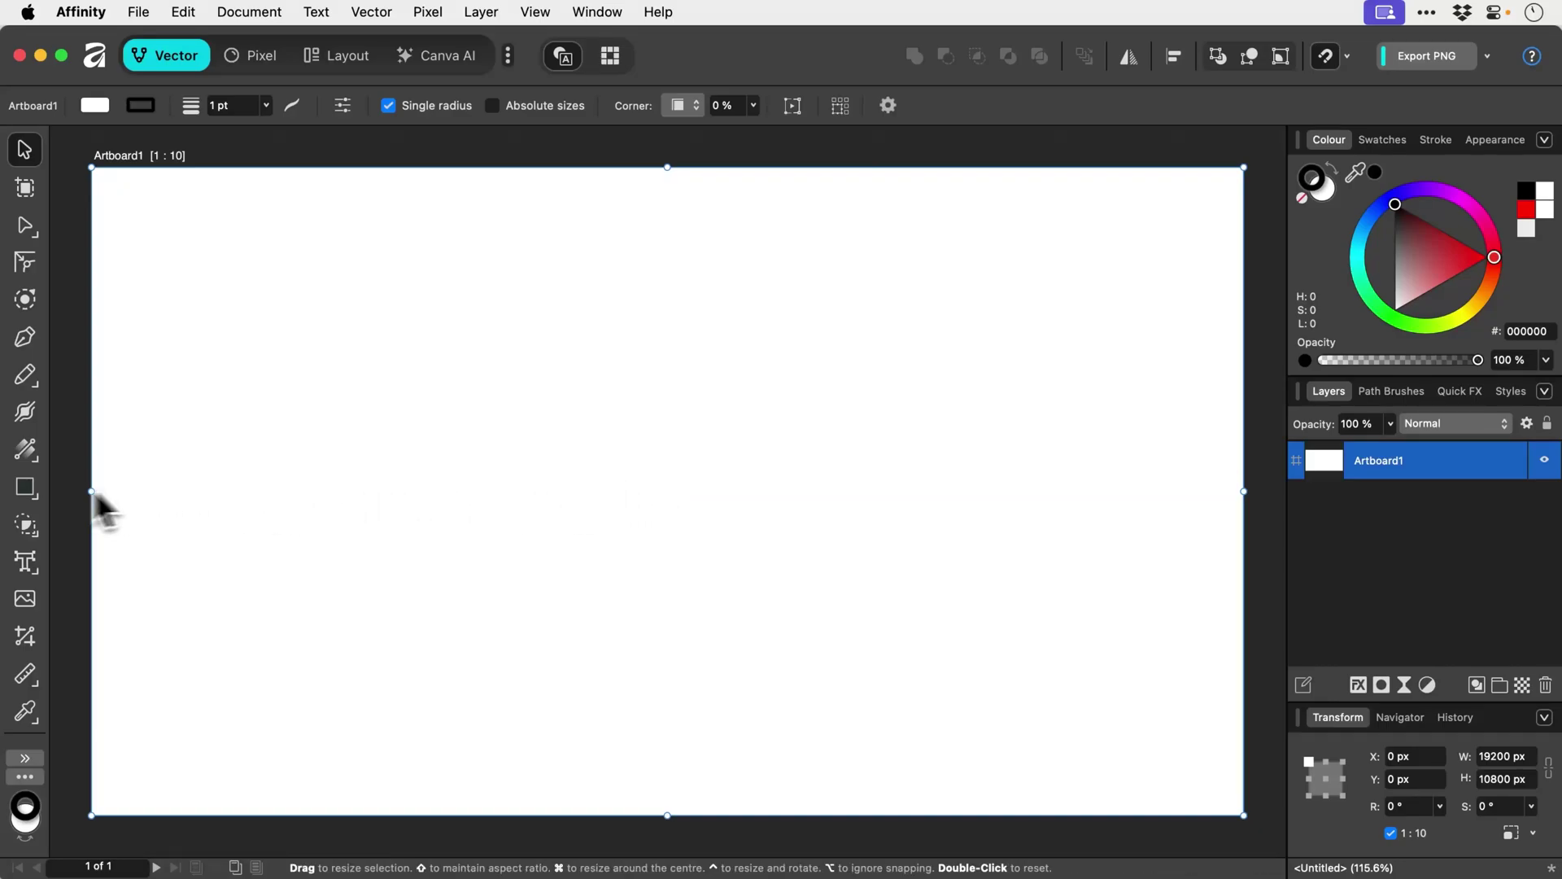
Step: Draw a double star on the artboard with the Double Star Tool
left_click(30, 492)
left_click(31, 492)
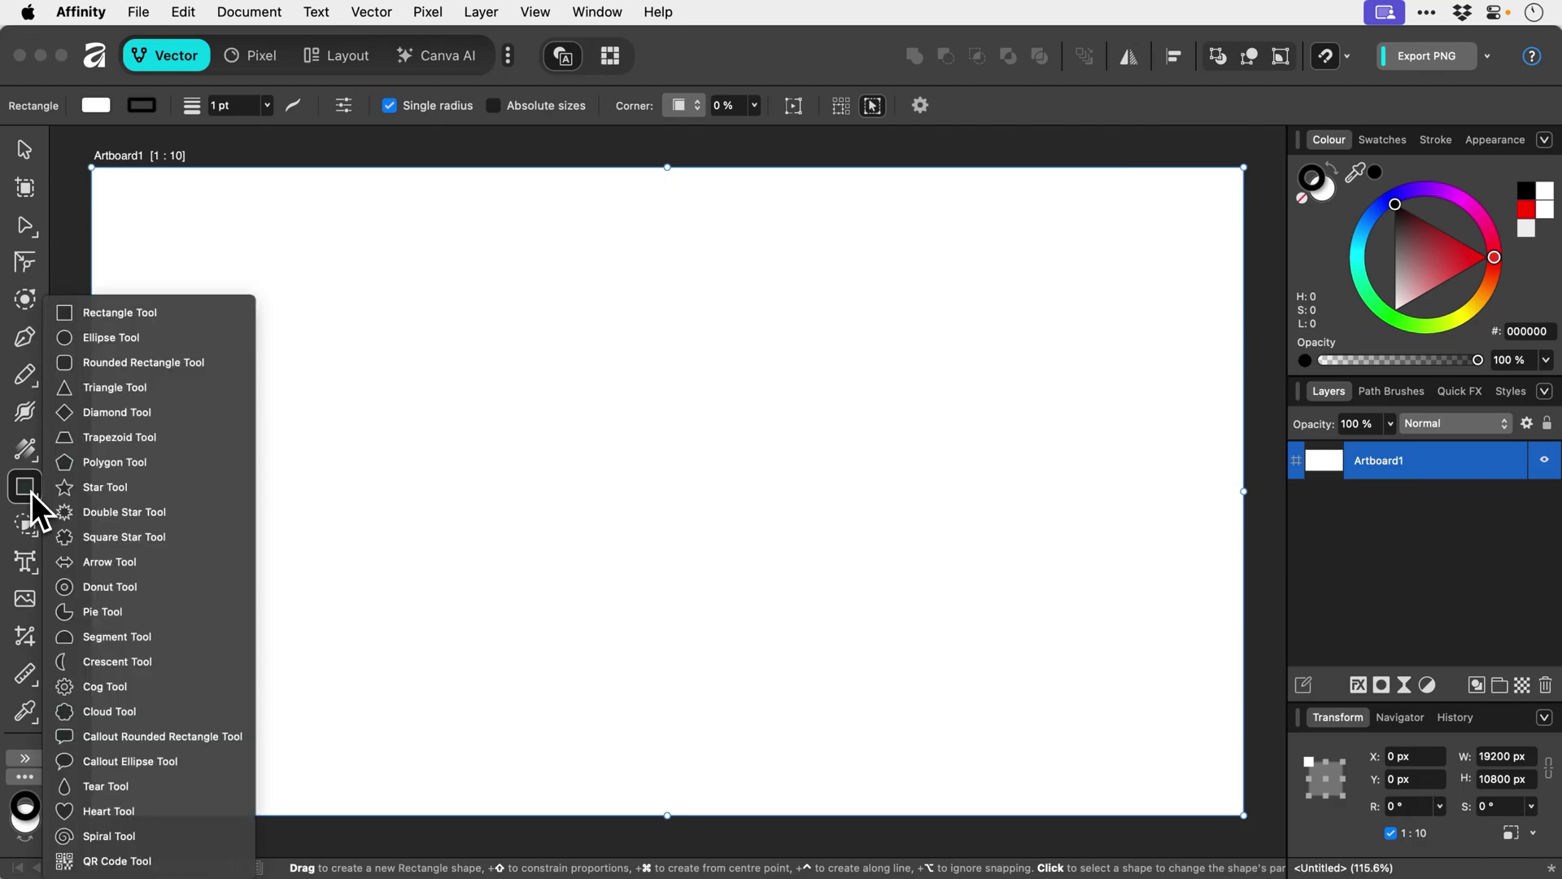
left_click(114, 511)
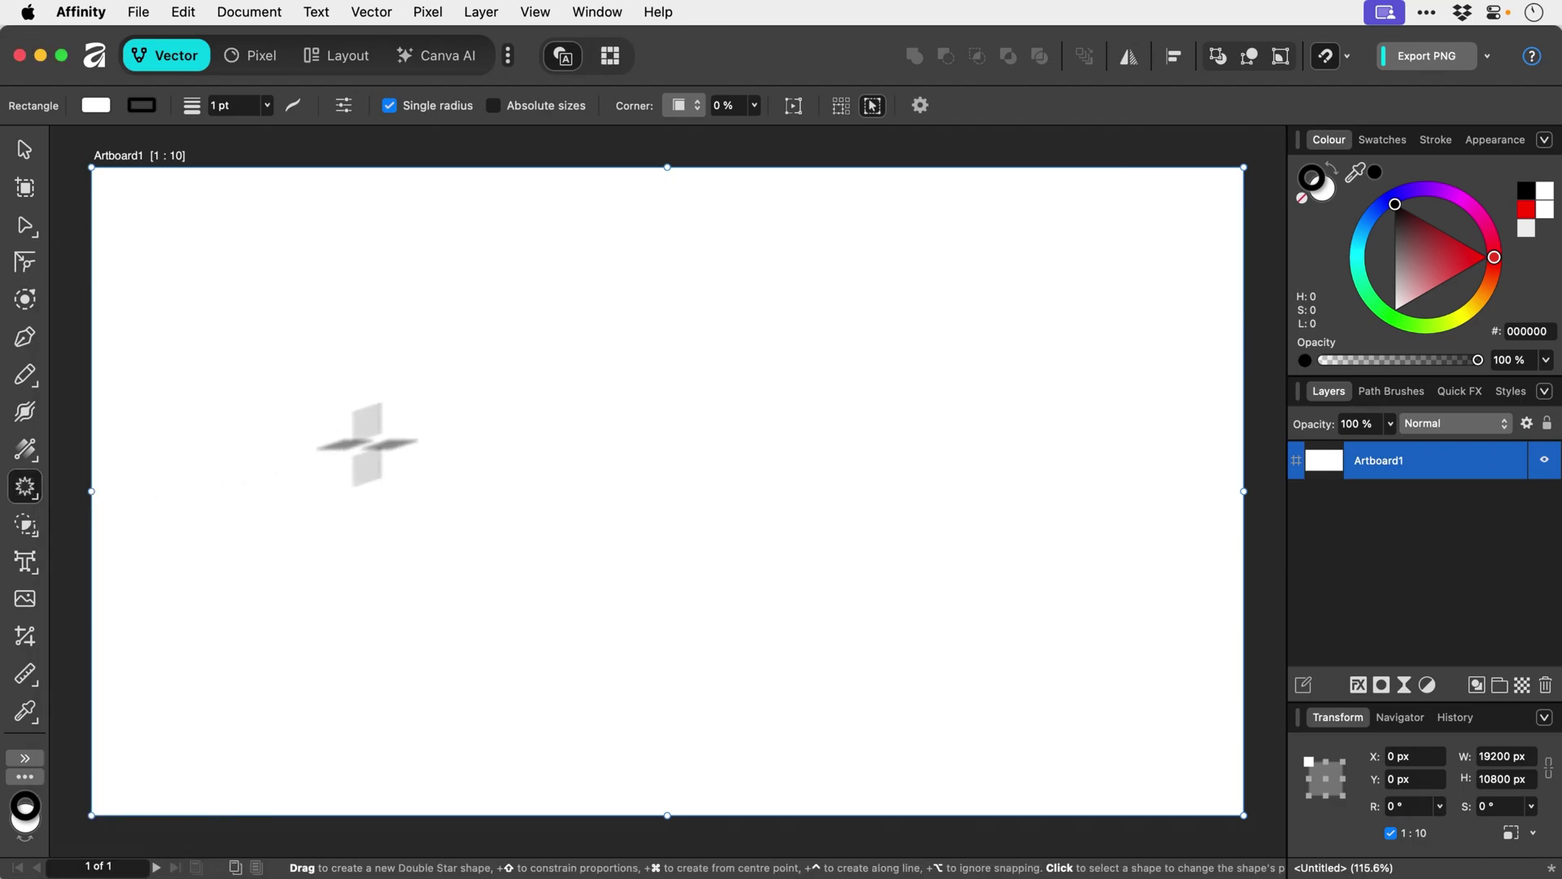
left_click_drag(566, 376, 970, 705)
Step: Move the star toward the artboard centre and make it yellow-filled with a 1 pt outline
key("v")
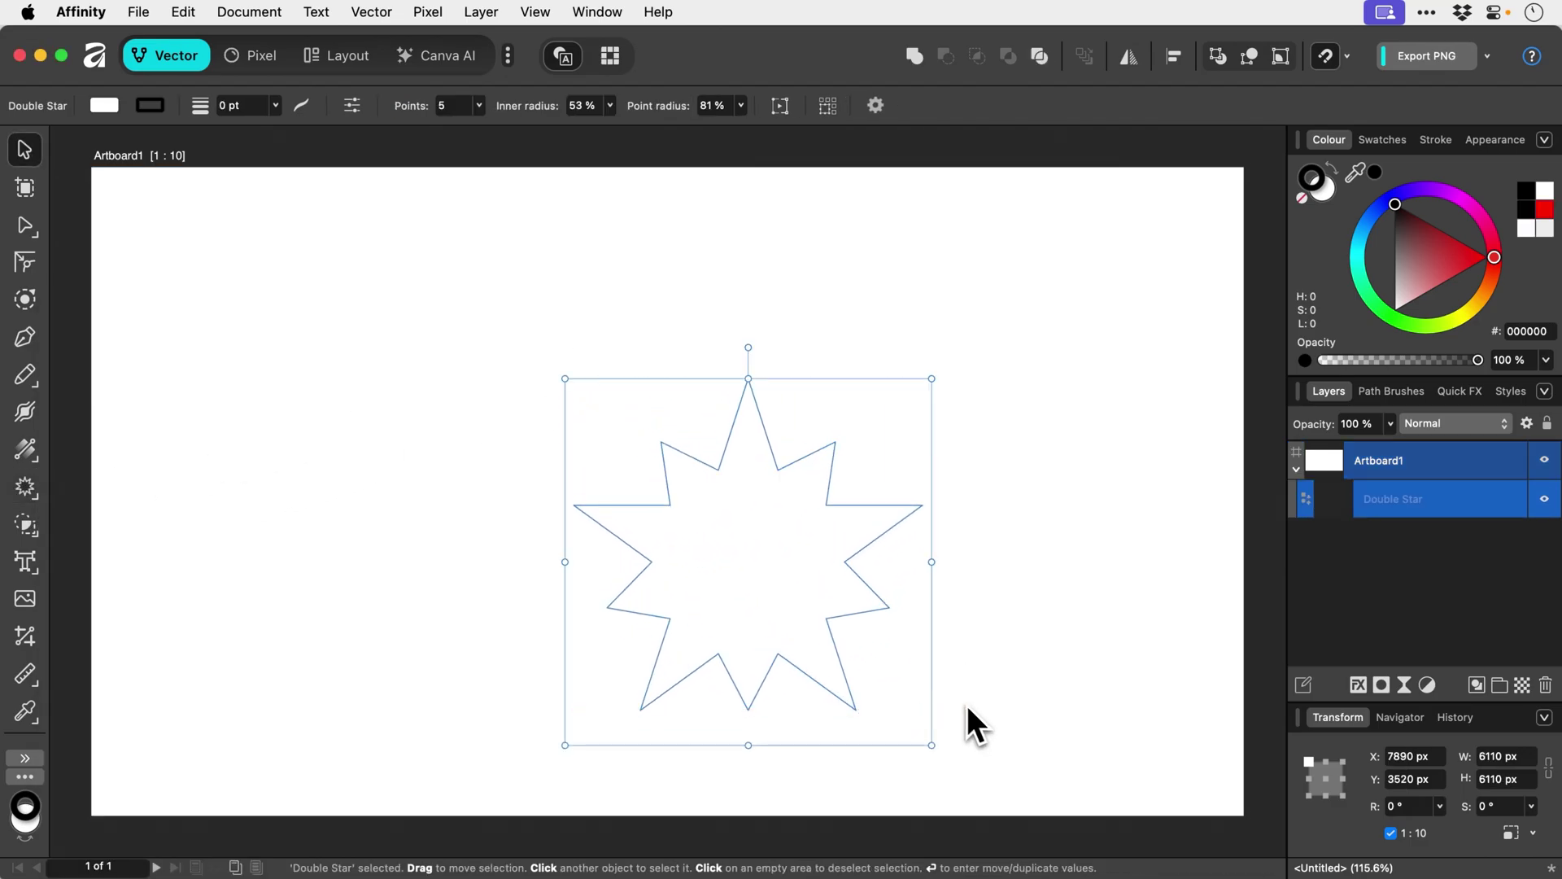
left_click_drag(846, 617, 765, 562)
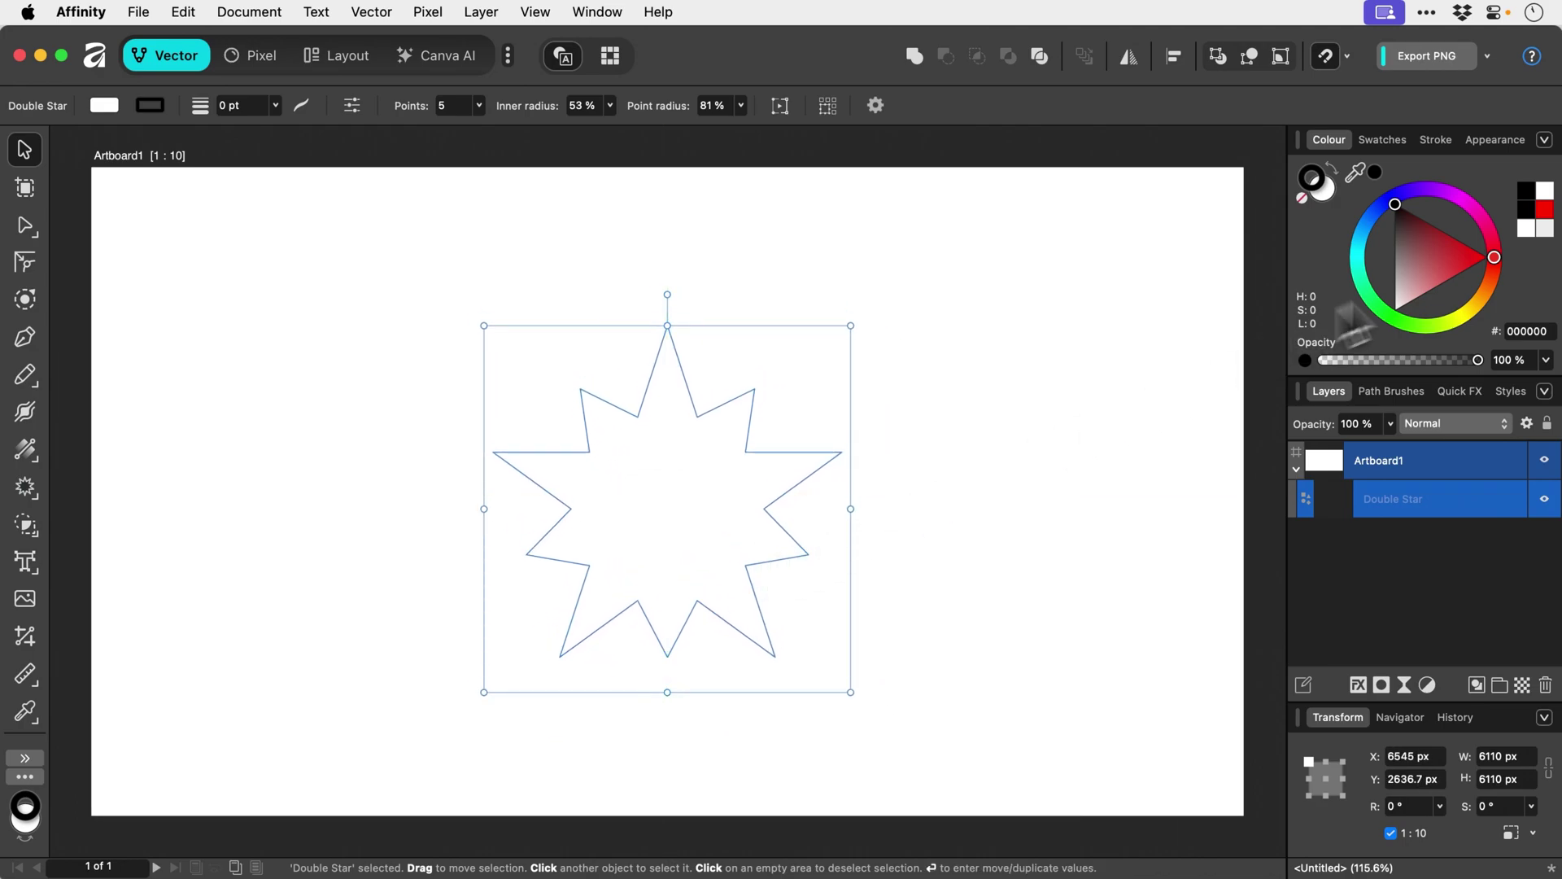
mouse_move(1454, 263)
left_mouse_down()
mouse_move(1478, 263)
mouse_move(1480, 314)
left_mouse_up()
key("shift+x")
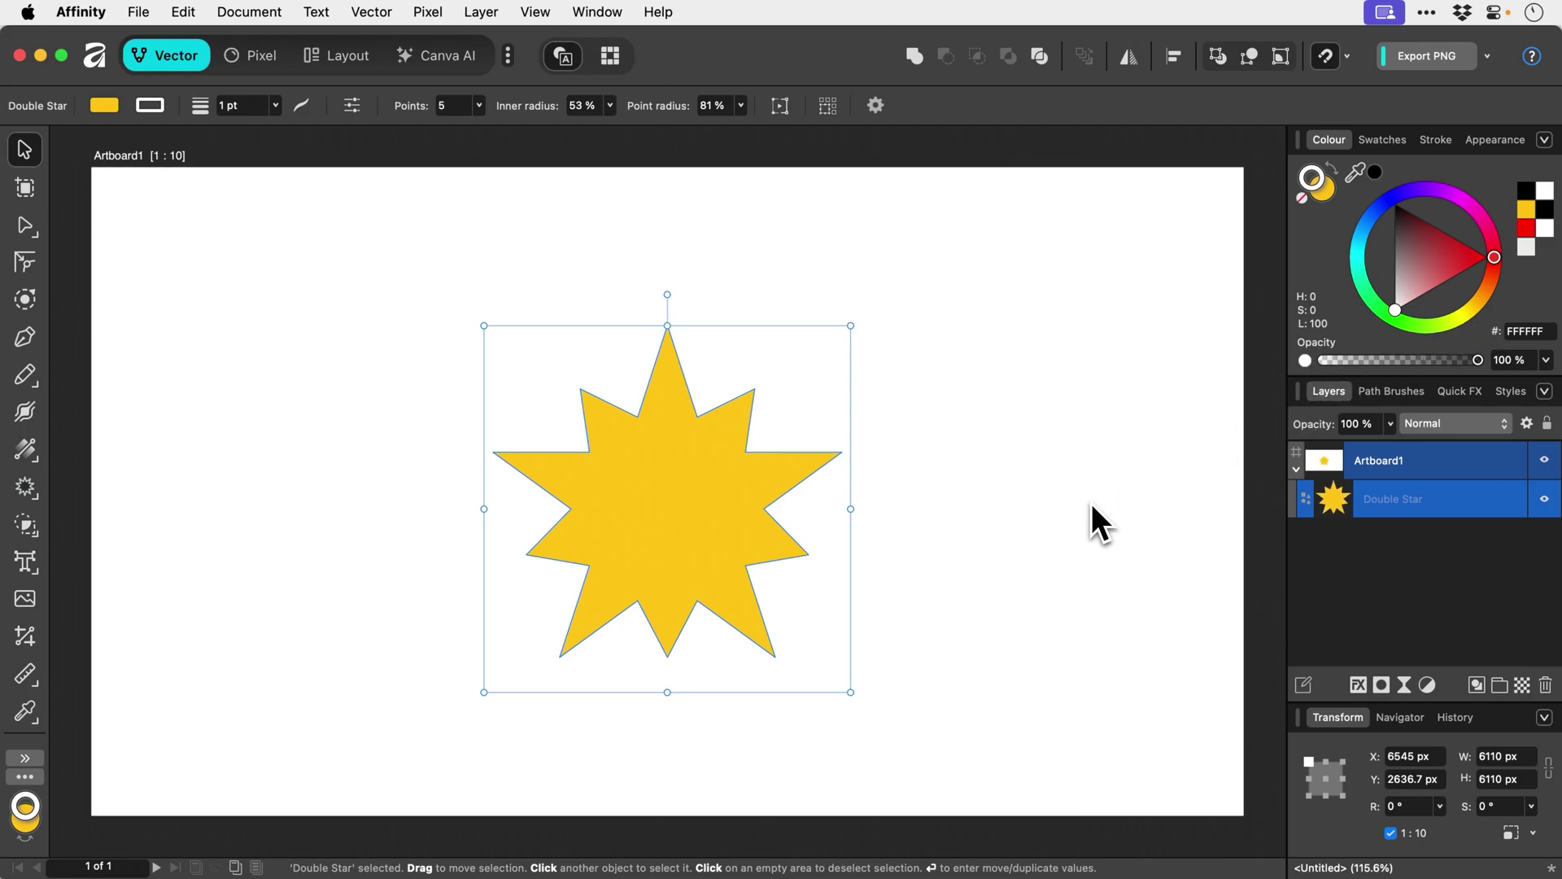
key("super+minus")
key("super+minus")
key("super+minus")
Step: Set the view zoom to 100% using the zoom shortcuts
key("super+plus")
key("super+plus")
key("super+plus")
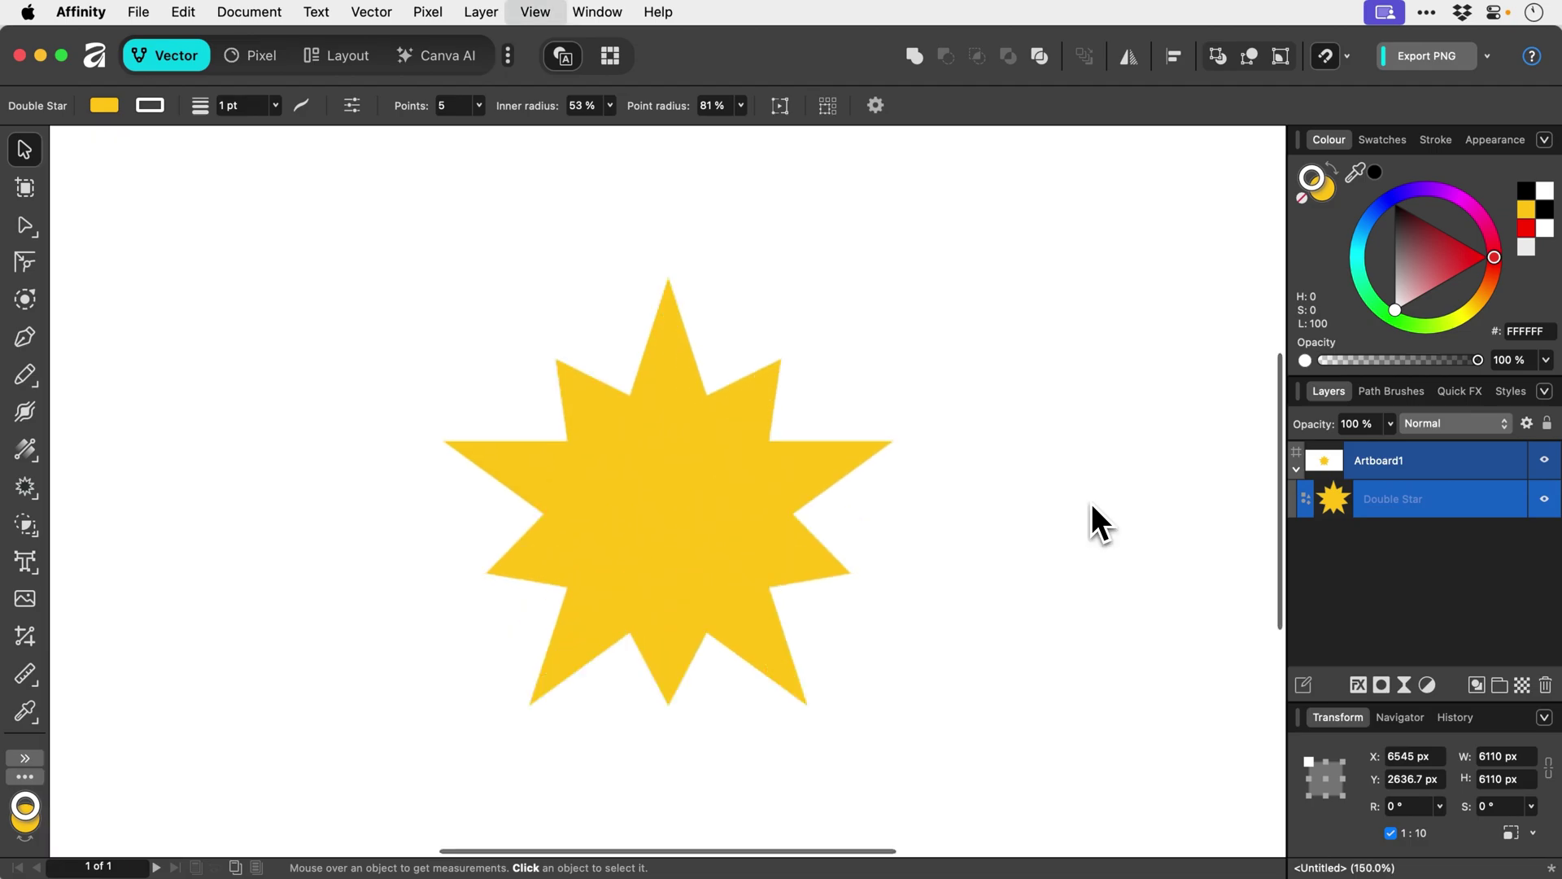
key("super+plus")
key("super+plus")
key("super+minus")
key("super+minus")
key("super+minus")
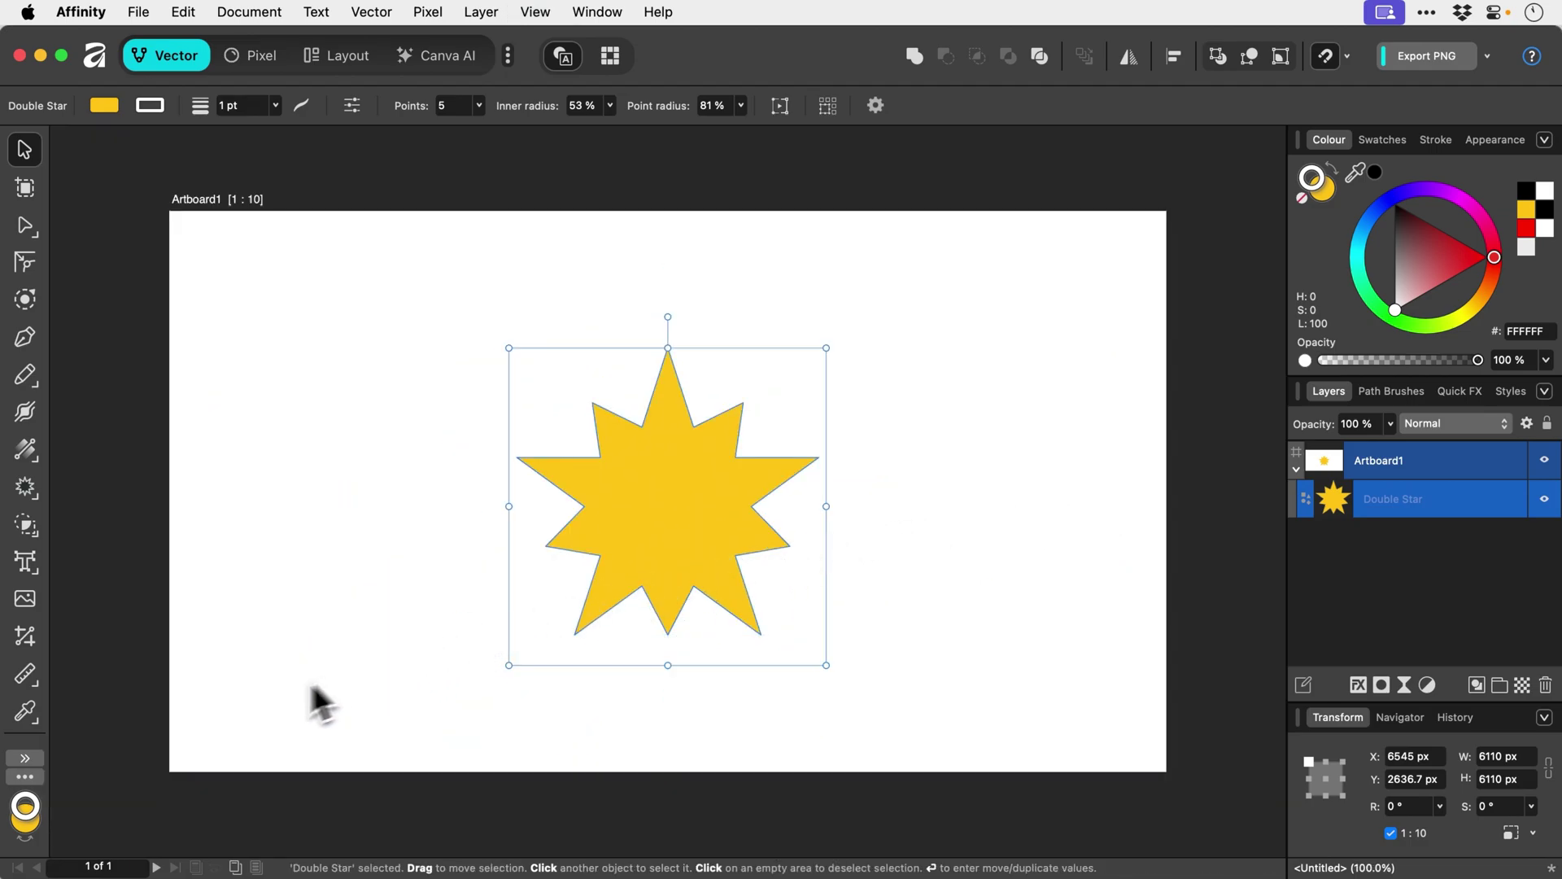
Step: Pan the canvas with the View Tool and deselect the double star
left_click(33, 761)
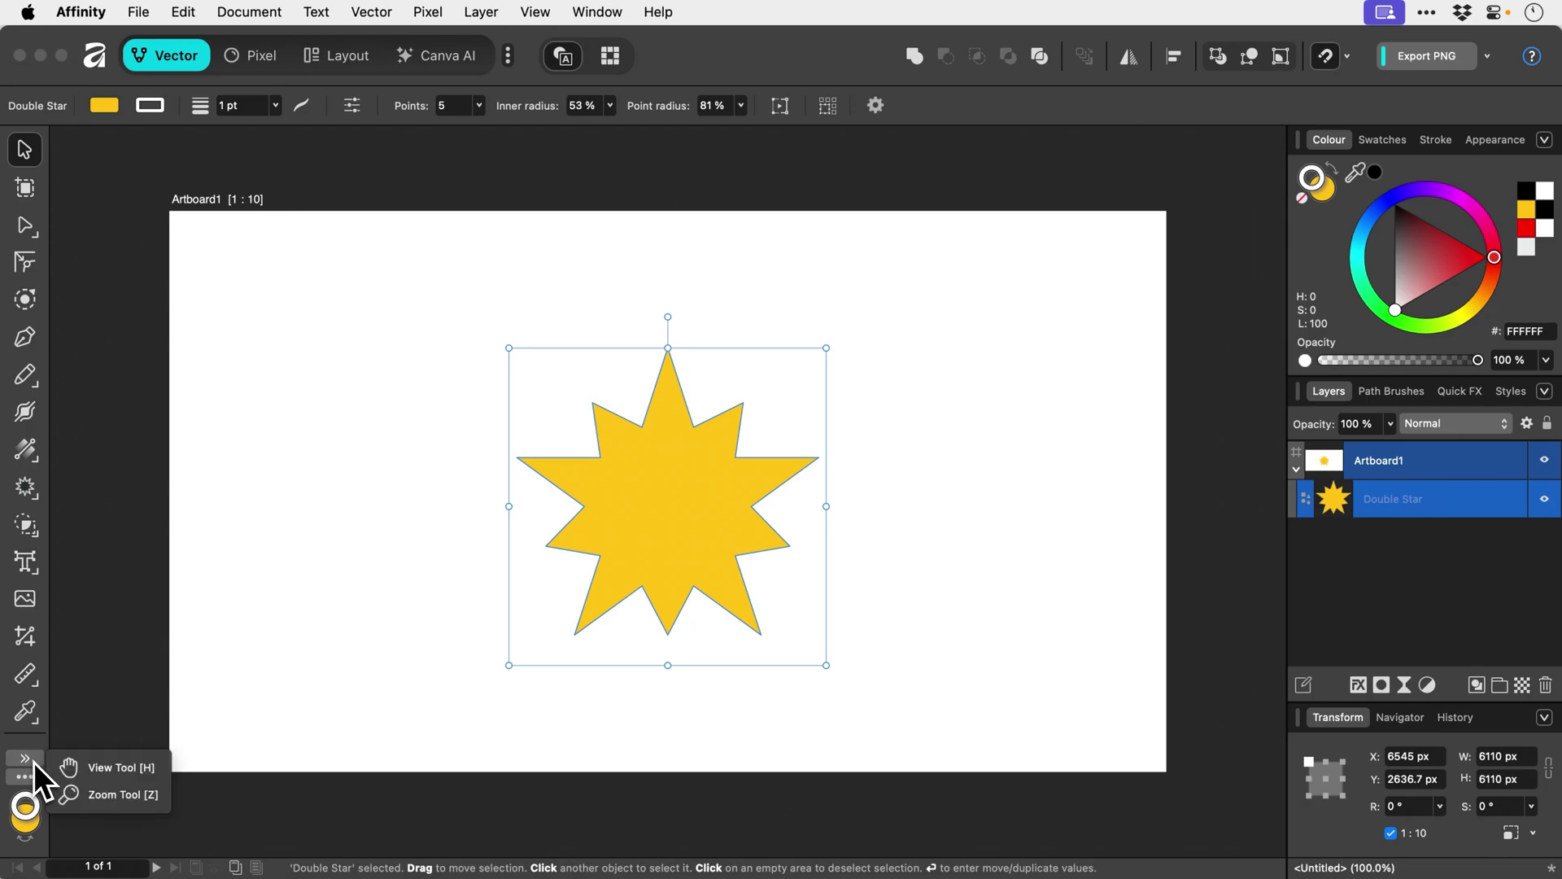
left_click(104, 764)
mouse_move(569, 524)
left_mouse_down()
mouse_move(500, 524)
mouse_move(634, 500)
mouse_move(558, 576)
mouse_move(566, 648)
mouse_move(680, 625)
mouse_move(599, 627)
mouse_move(565, 517)
left_mouse_up()
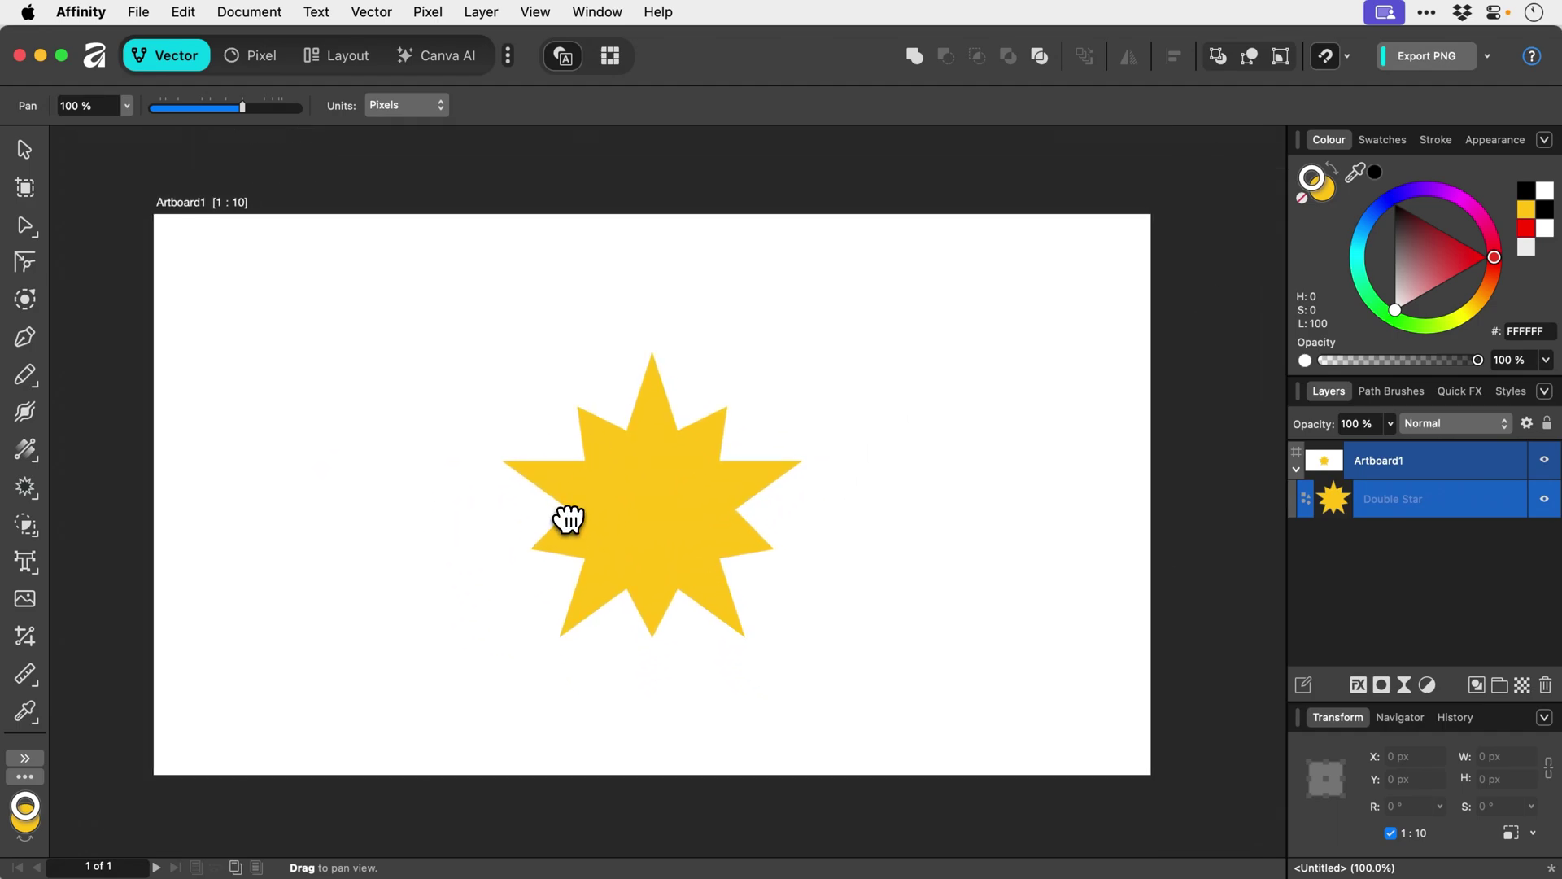
key("v")
left_click(963, 444)
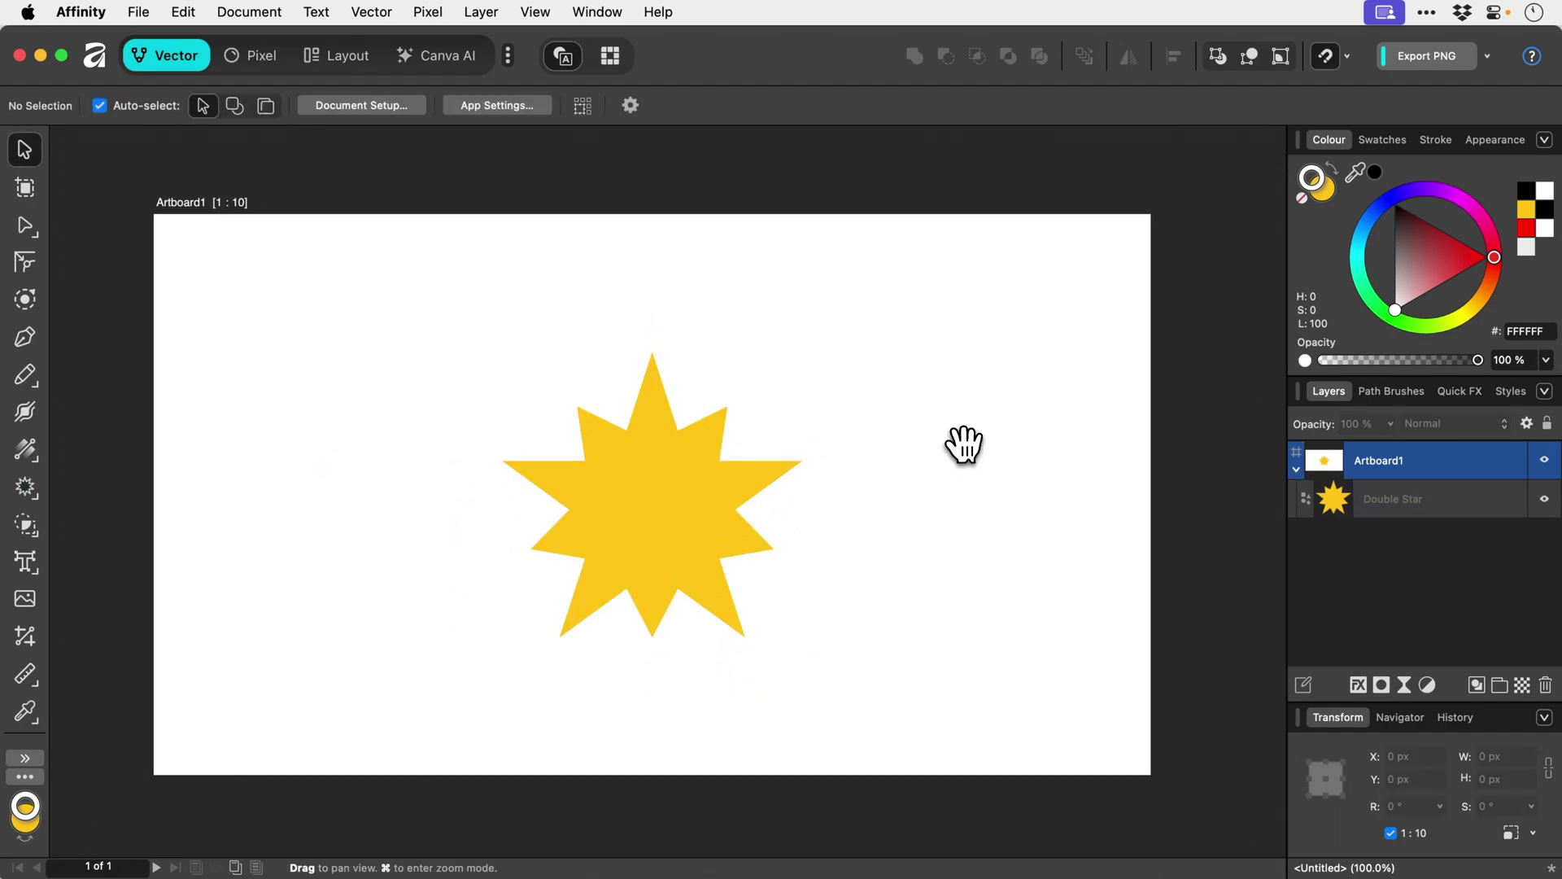
mouse_move(649, 599)
left_mouse_down()
mouse_move(837, 551)
mouse_move(753, 696)
mouse_move(766, 648)
mouse_move(627, 618)
mouse_move(672, 603)
mouse_move(663, 594)
left_mouse_up()
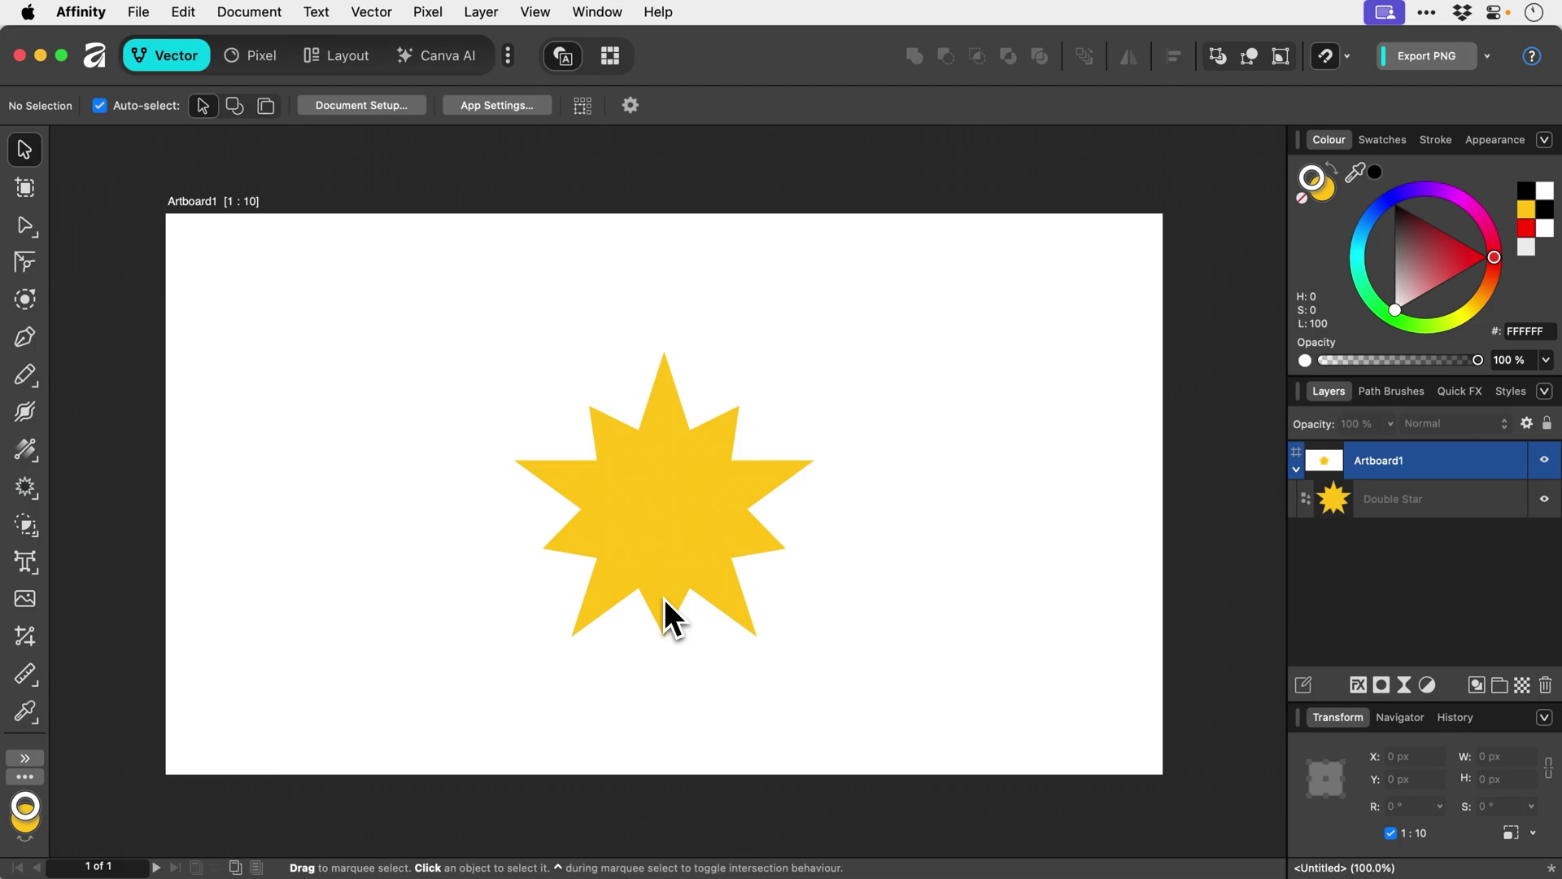
scroll(664, 599, "down", 5)
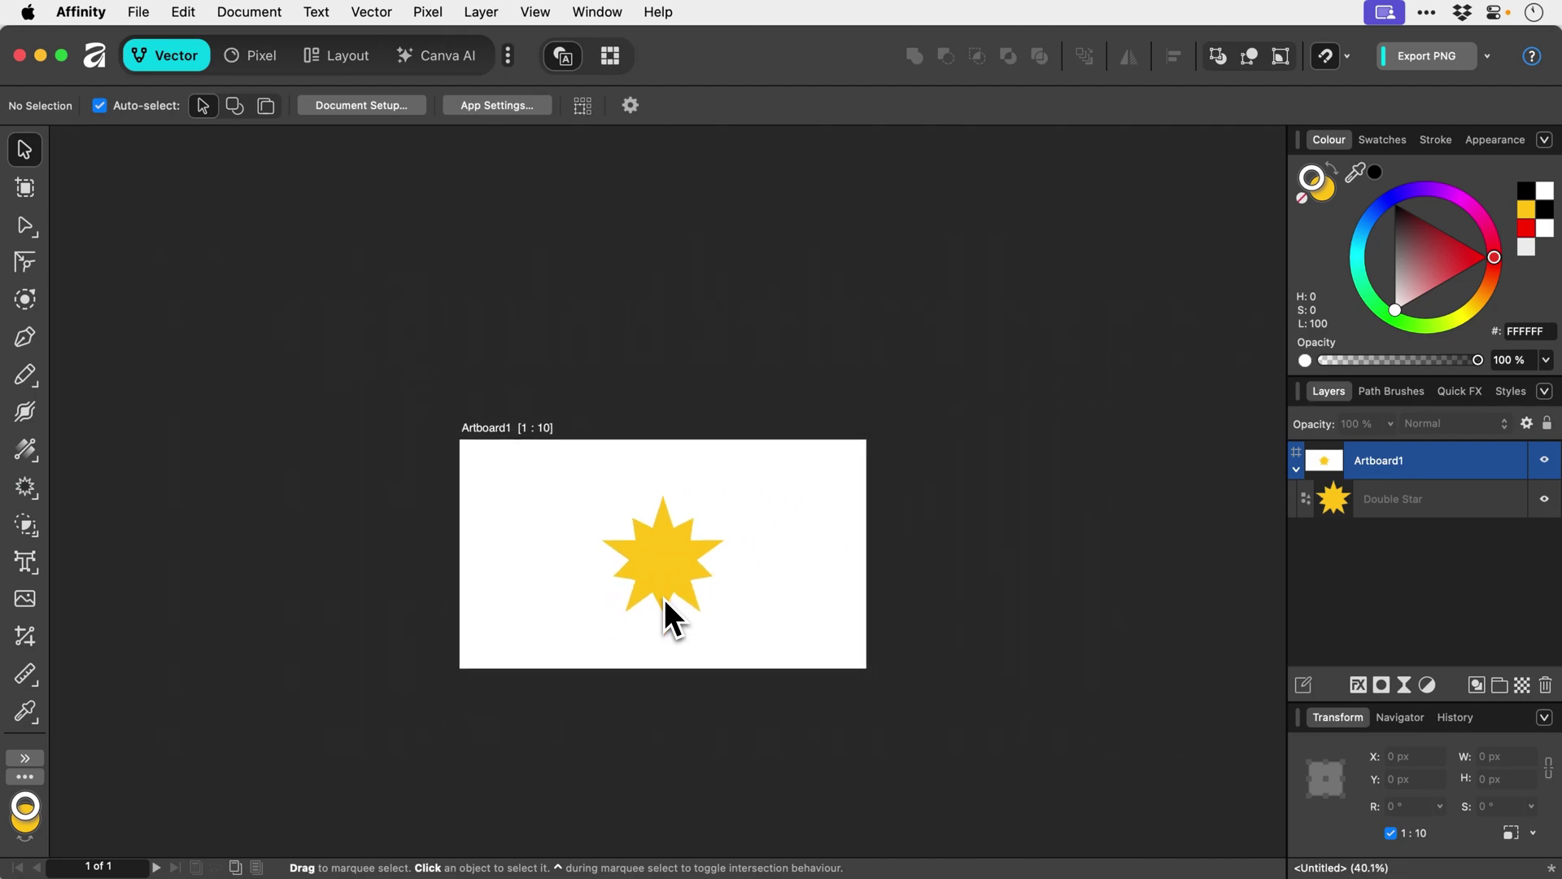
scroll(664, 599, "up", 5)
scroll(664, 598, "down", 5)
scroll(664, 598, "up", 5)
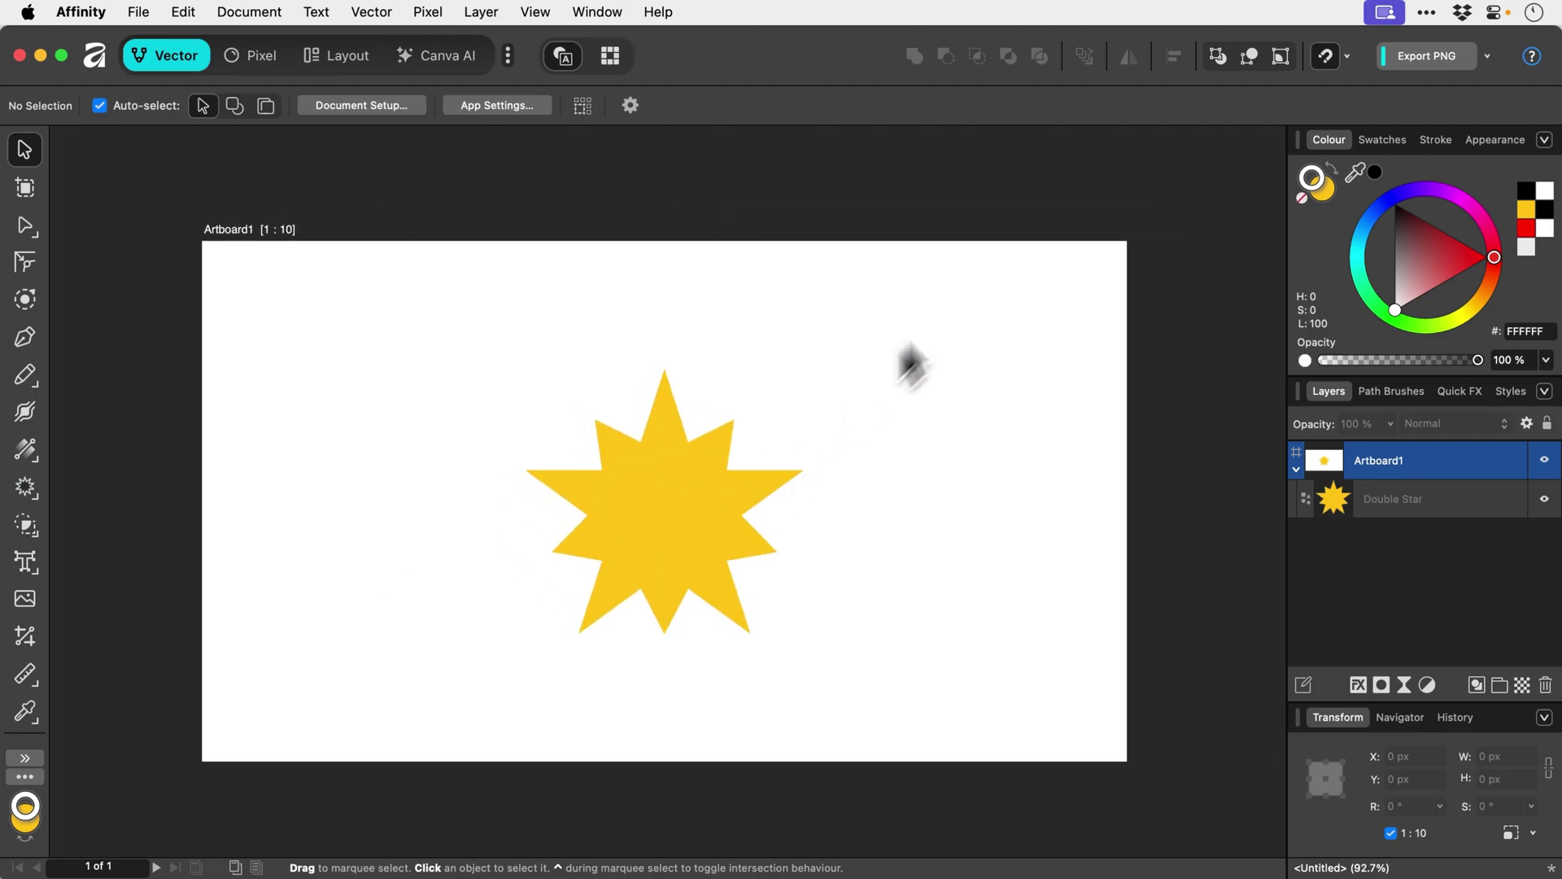
scroll(1002, 251, "down", 4)
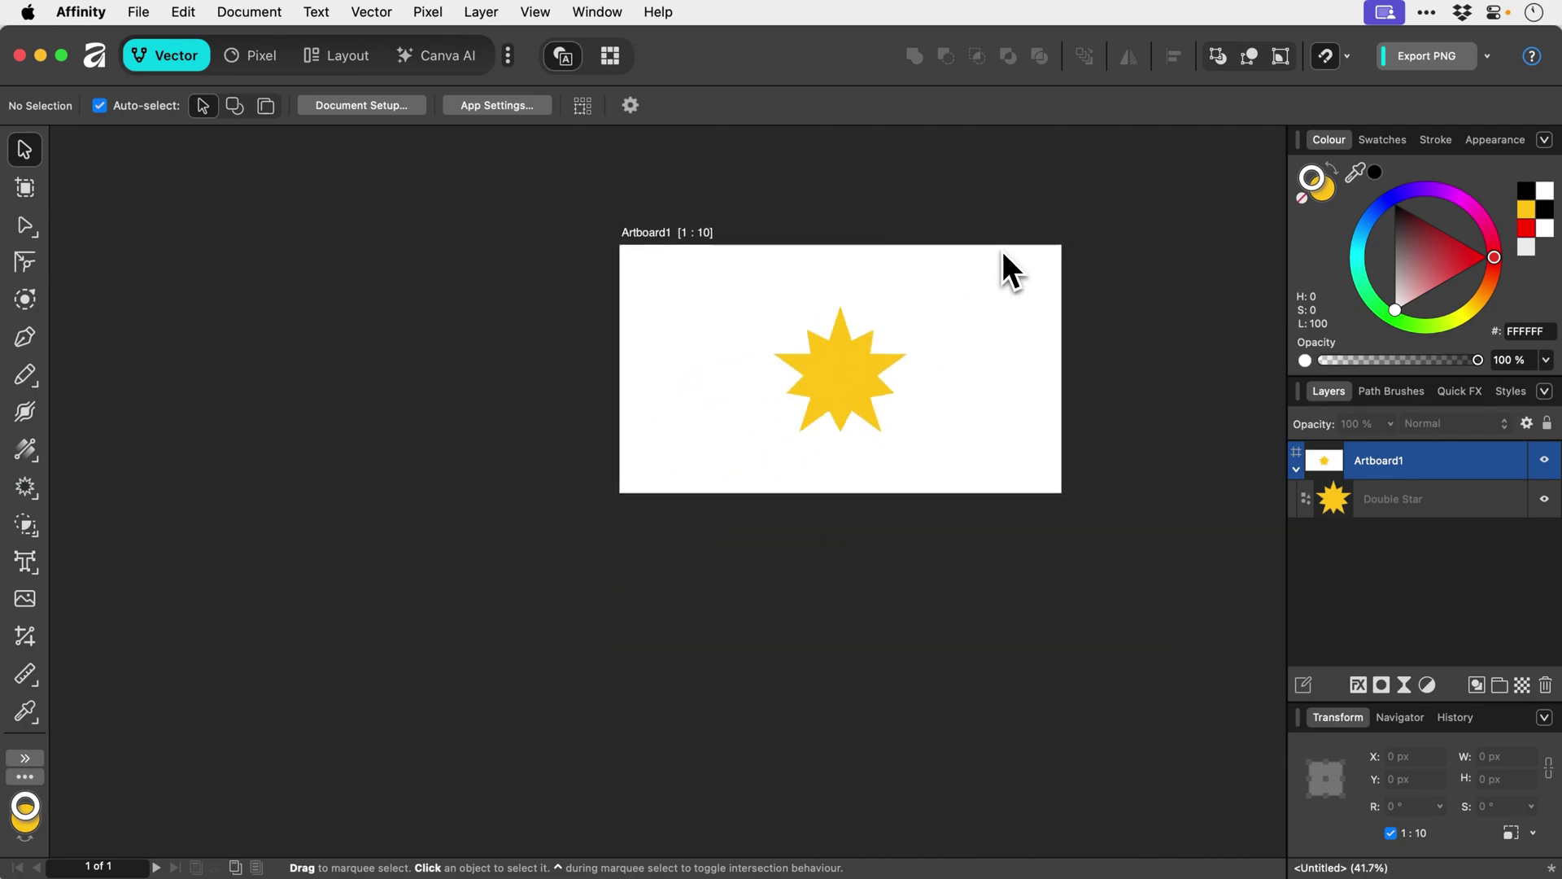
scroll(1001, 250, "up", 6)
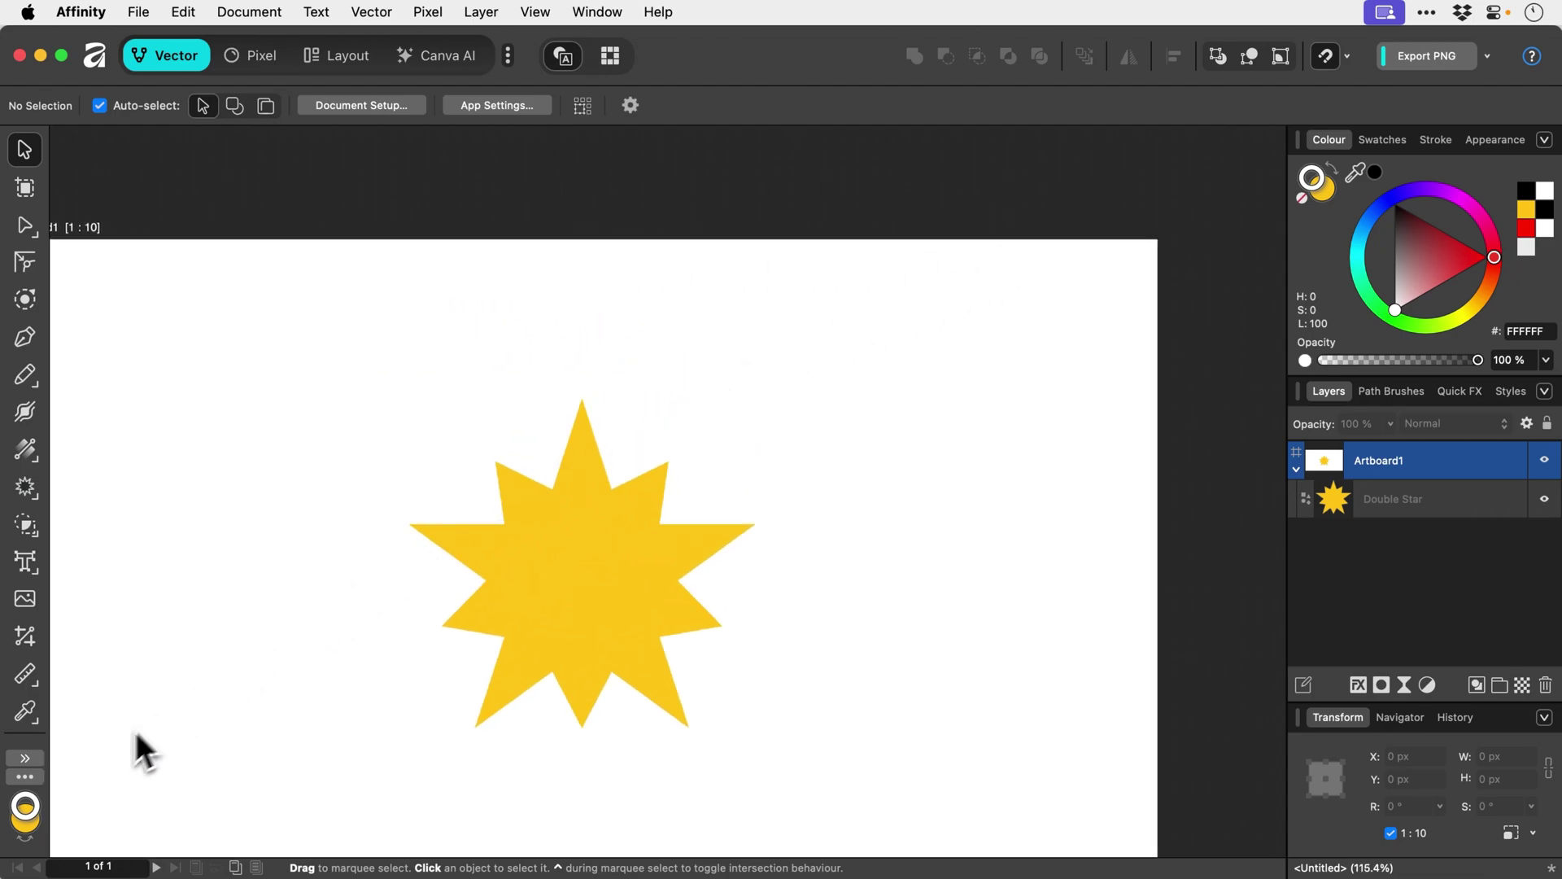
scroll(116, 742, "down", 3)
scroll(115, 743, "up", 4)
scroll(115, 743, "down", 8)
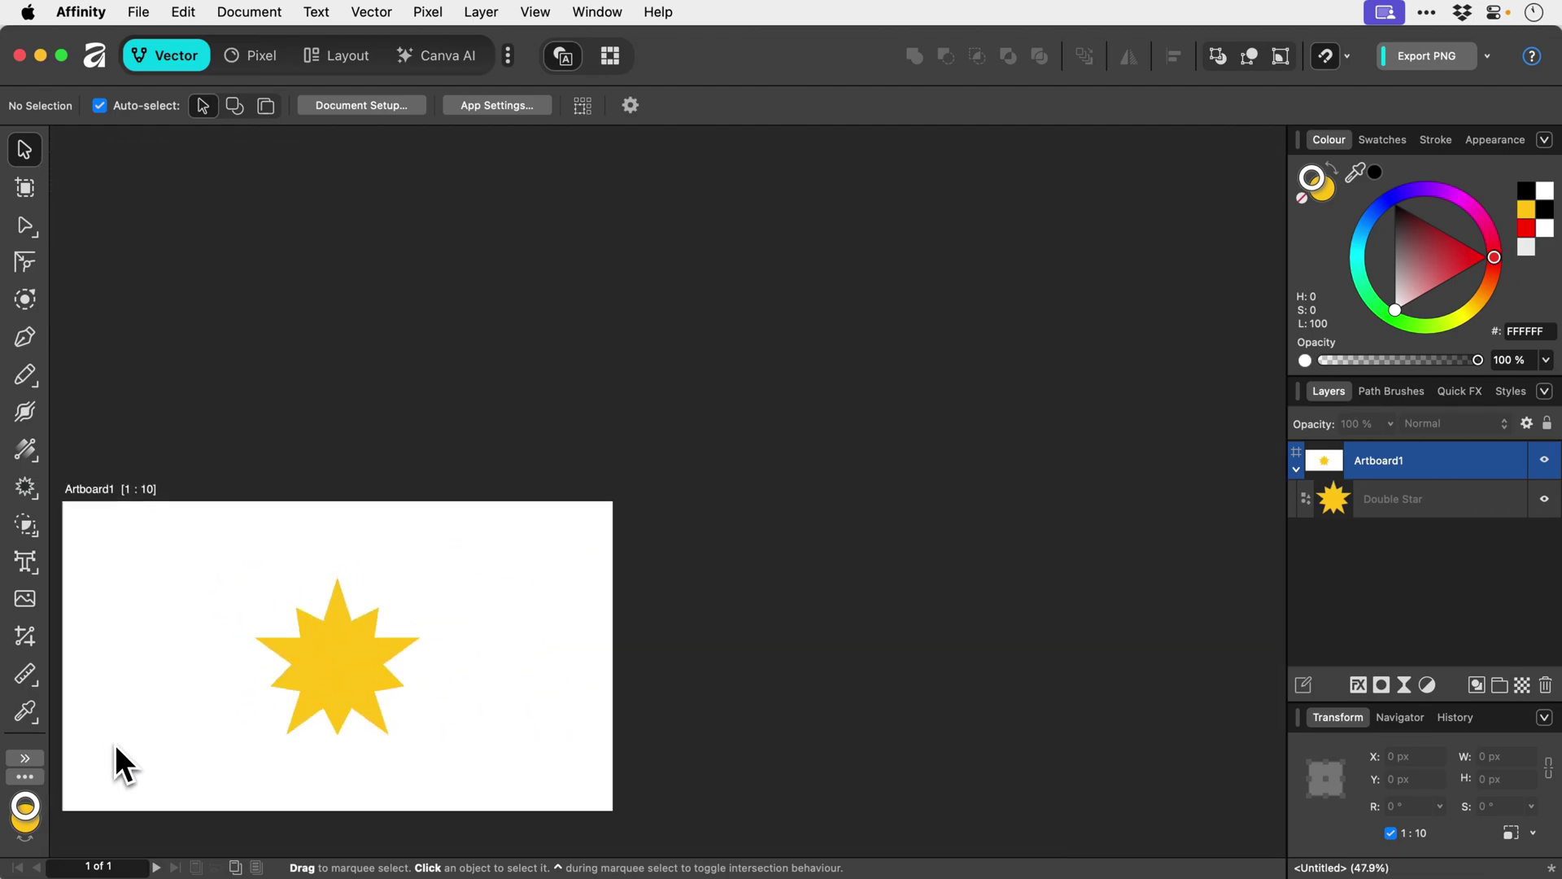
scroll(58, 794, "up", 12)
scroll(58, 795, "down", 8)
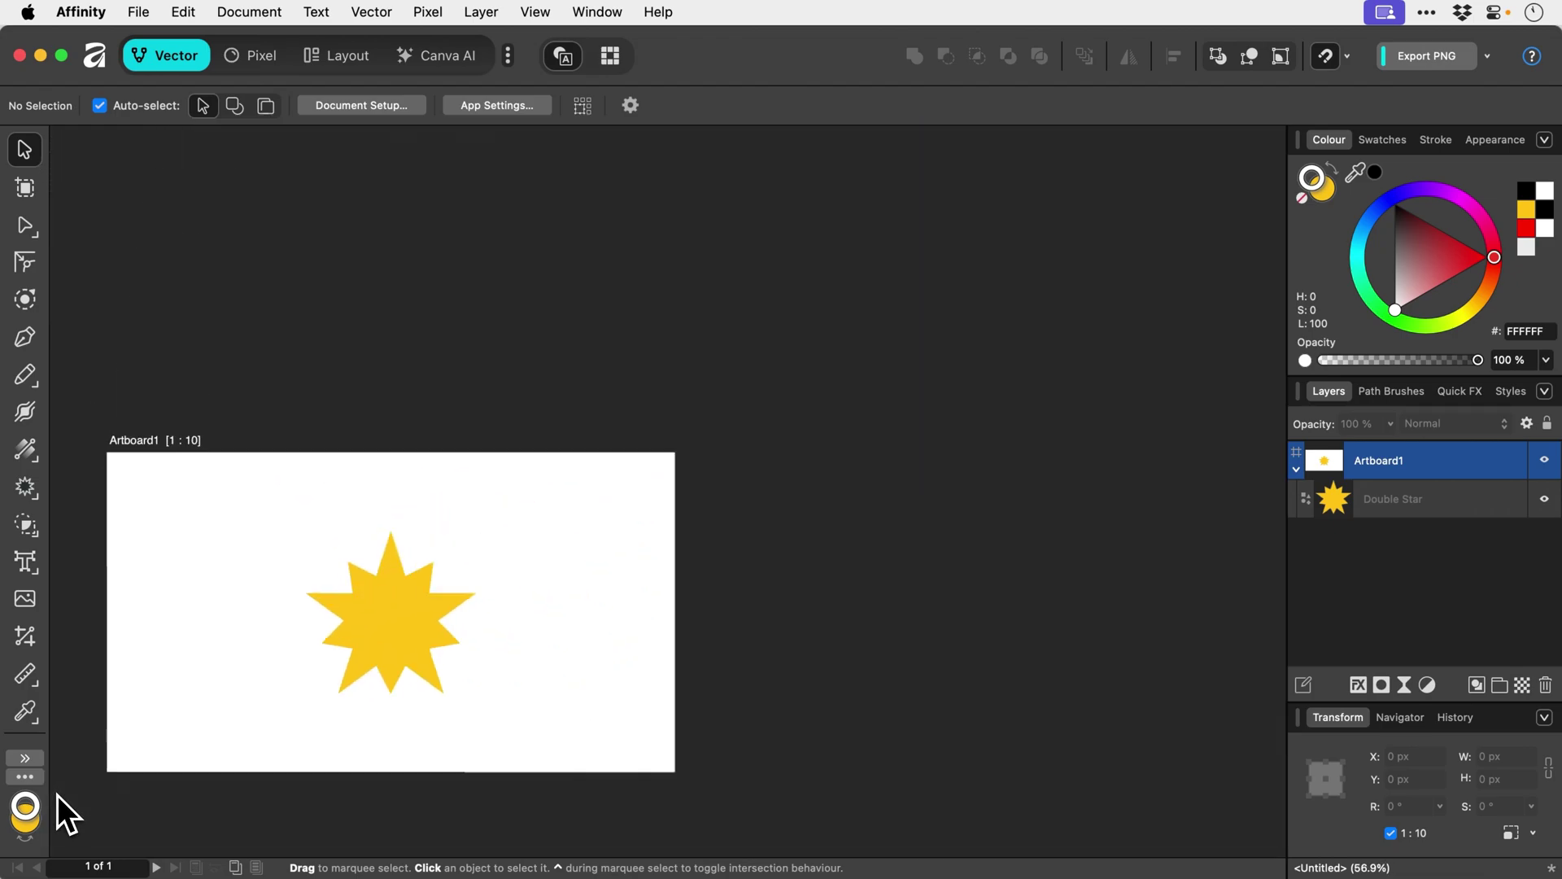
scroll(649, 577, "up", 7)
scroll(647, 575, "down", 8)
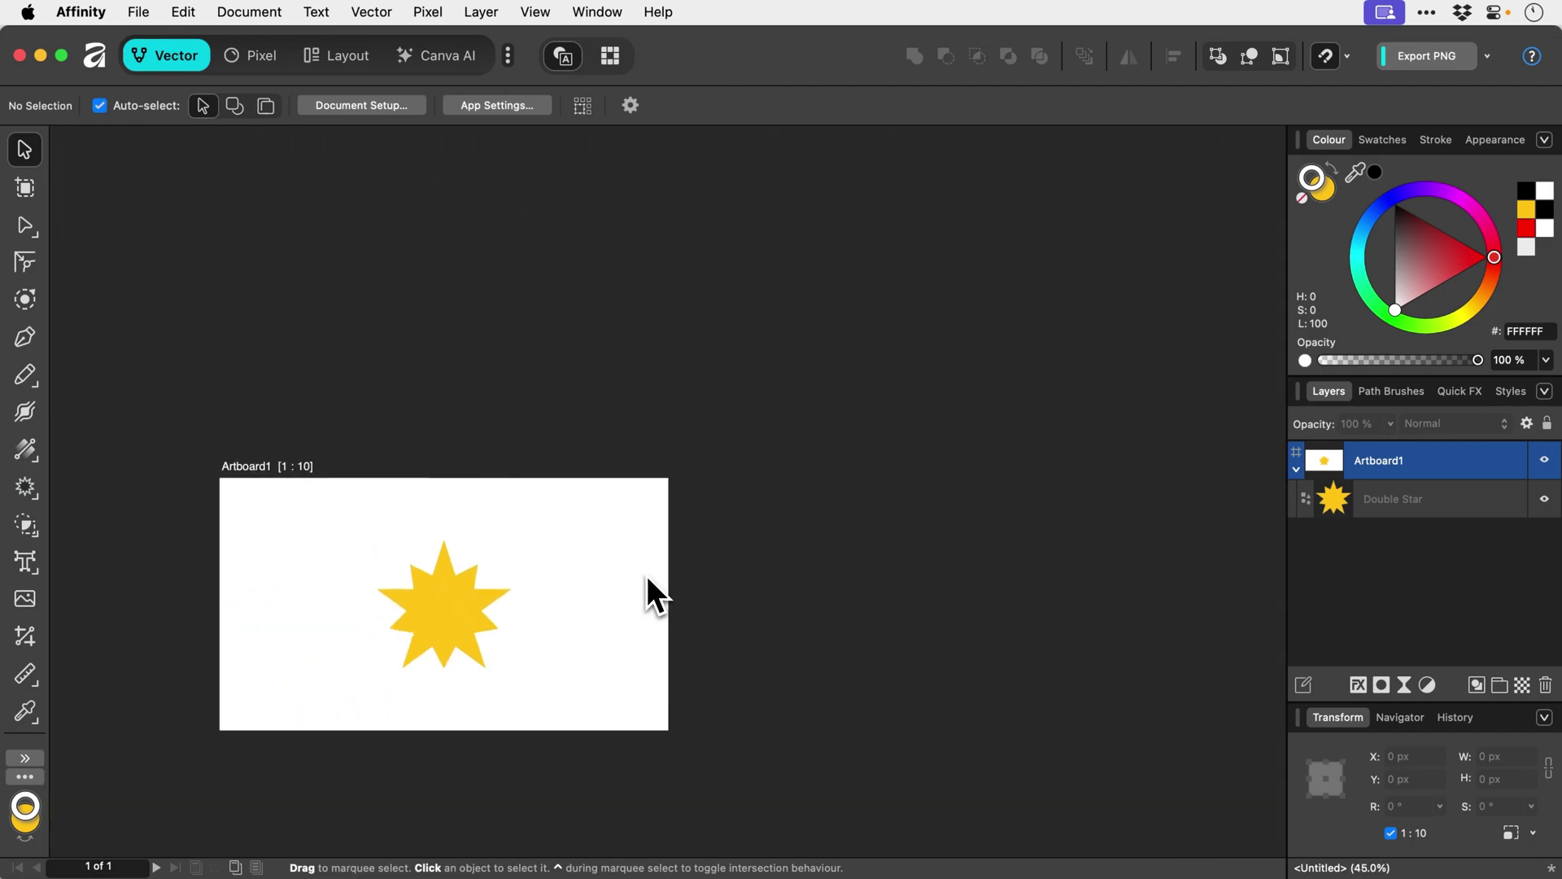
left_click_drag(516, 629, 698, 492)
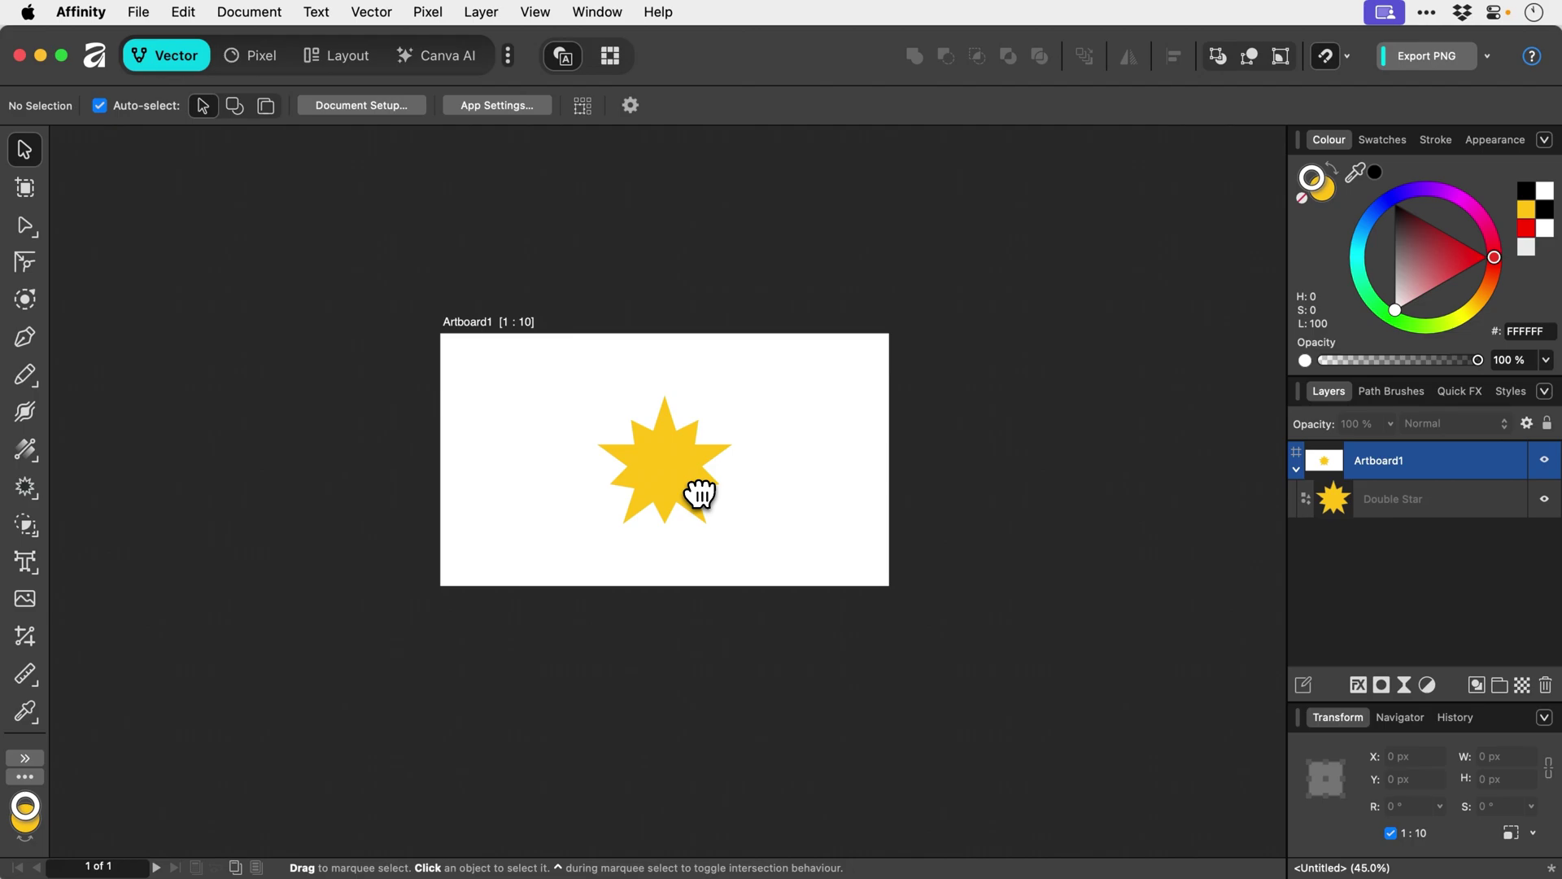
key("super+0")
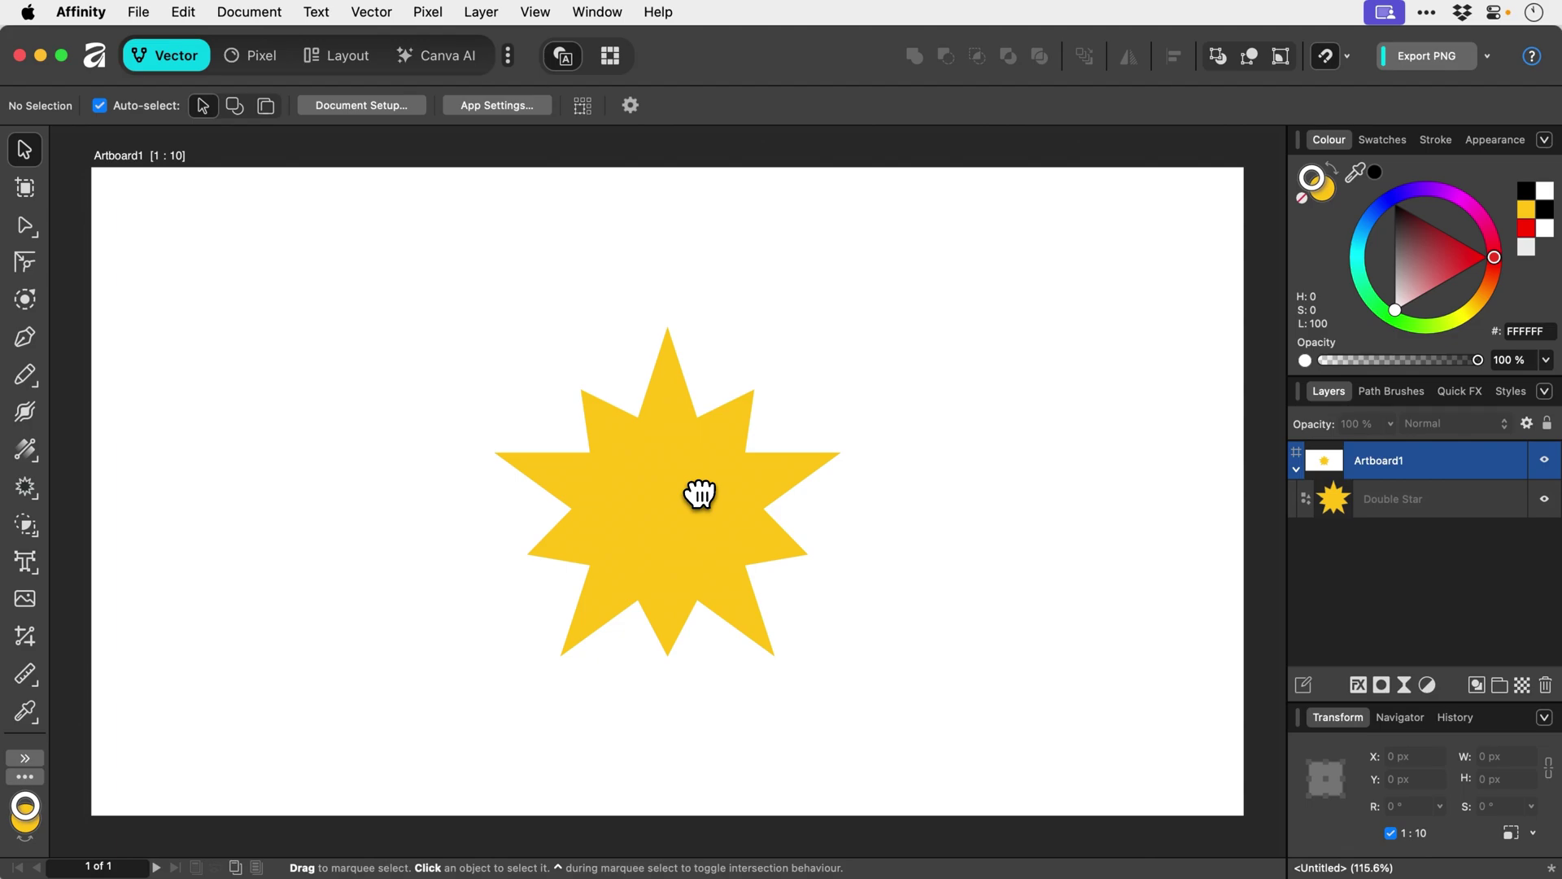
key("super+1")
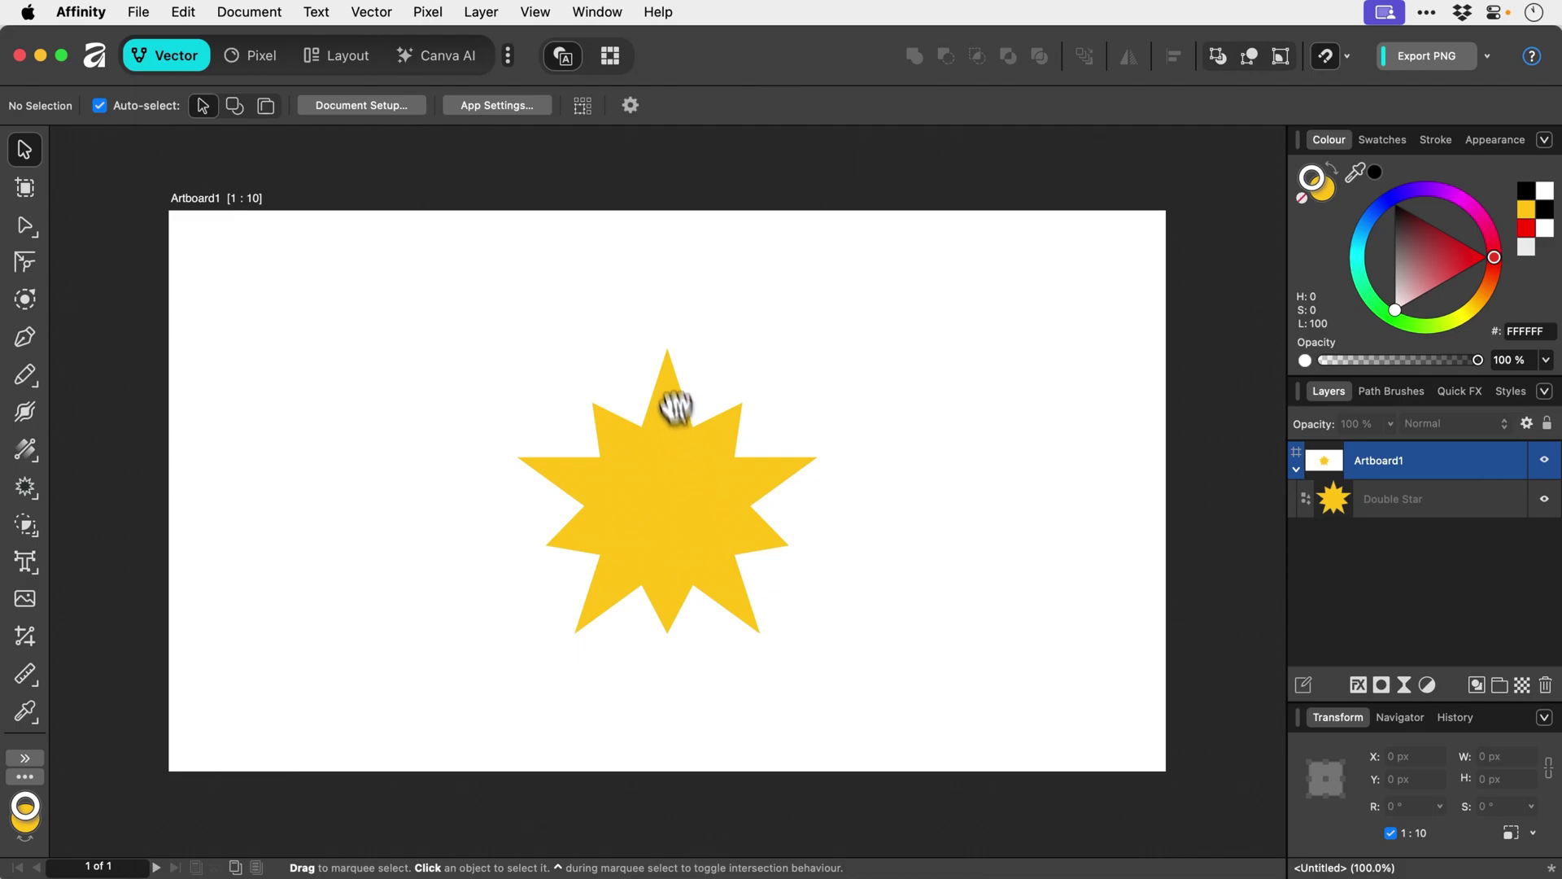
Step: Select the yellow double star and zoom to the selection so it fills the view
left_click(535, 11)
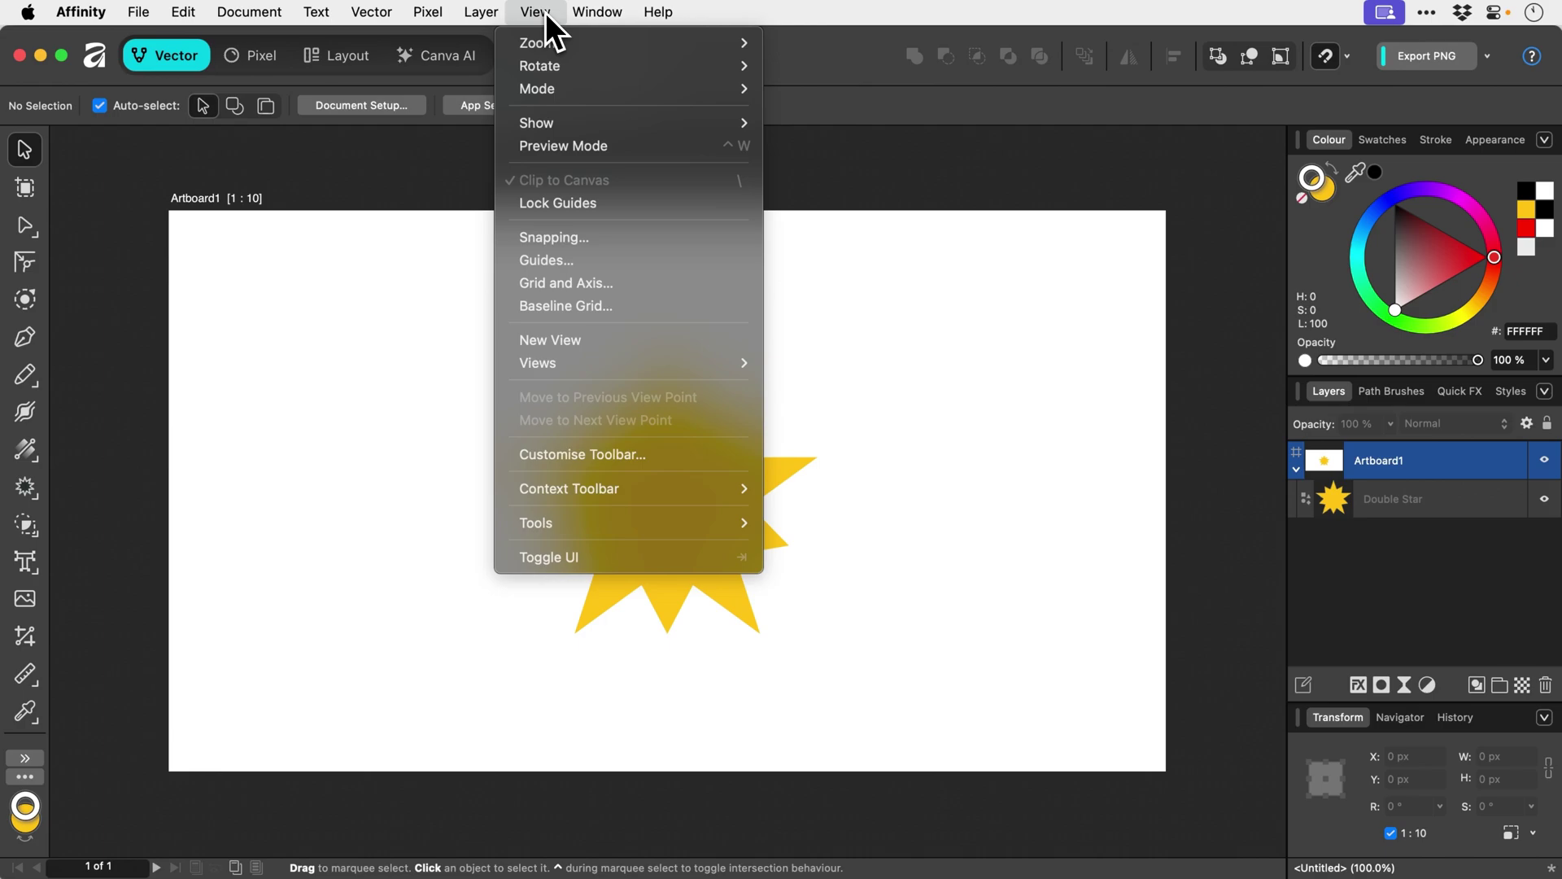
mouse_move(564, 45)
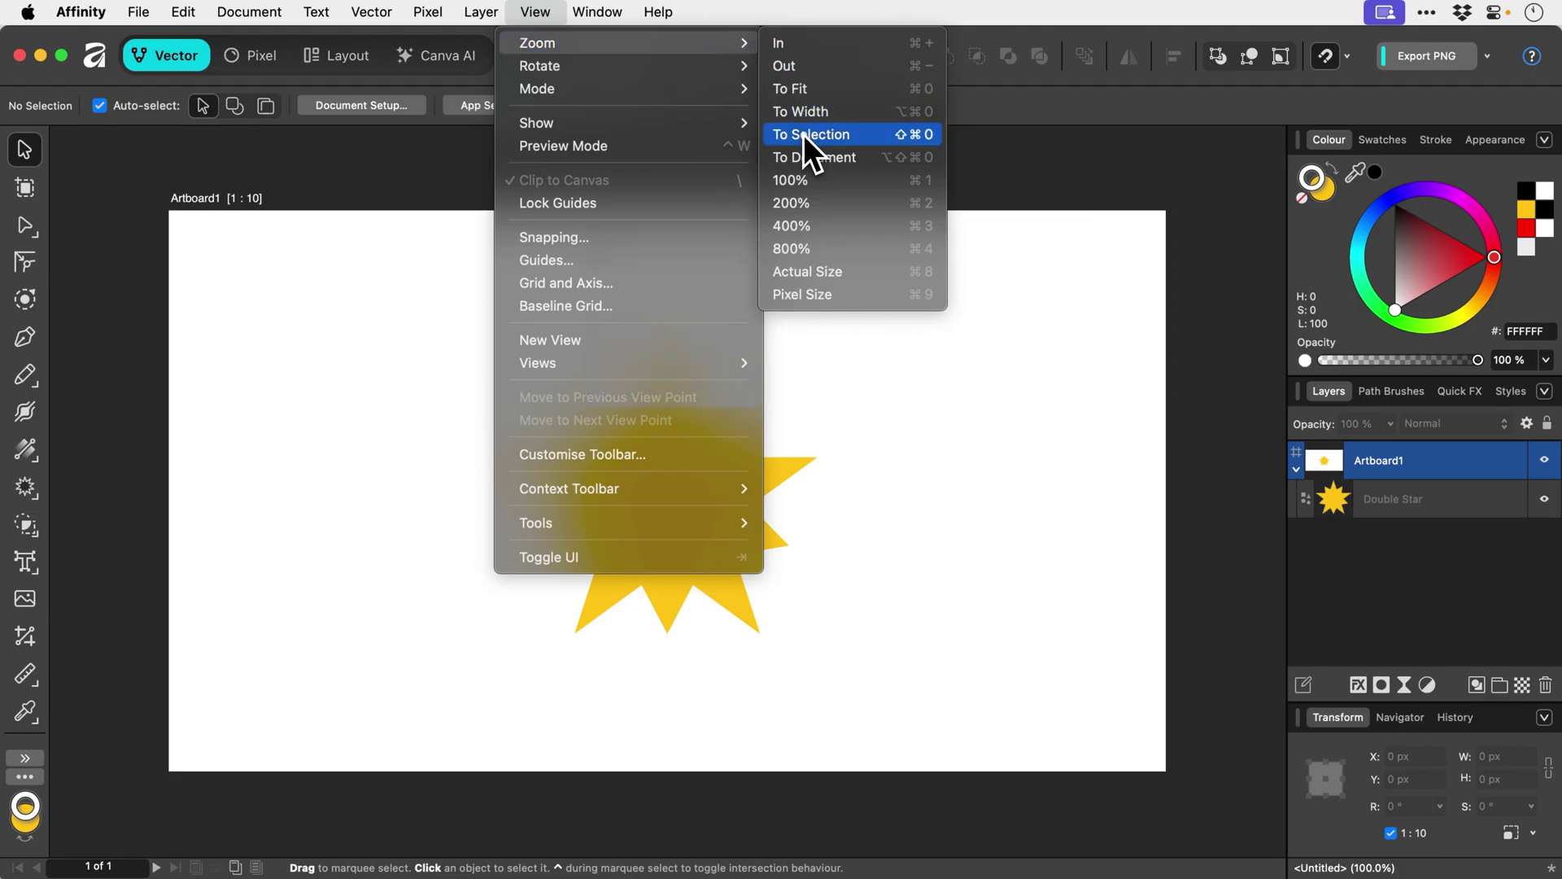
left_click(961, 406)
left_click(695, 499)
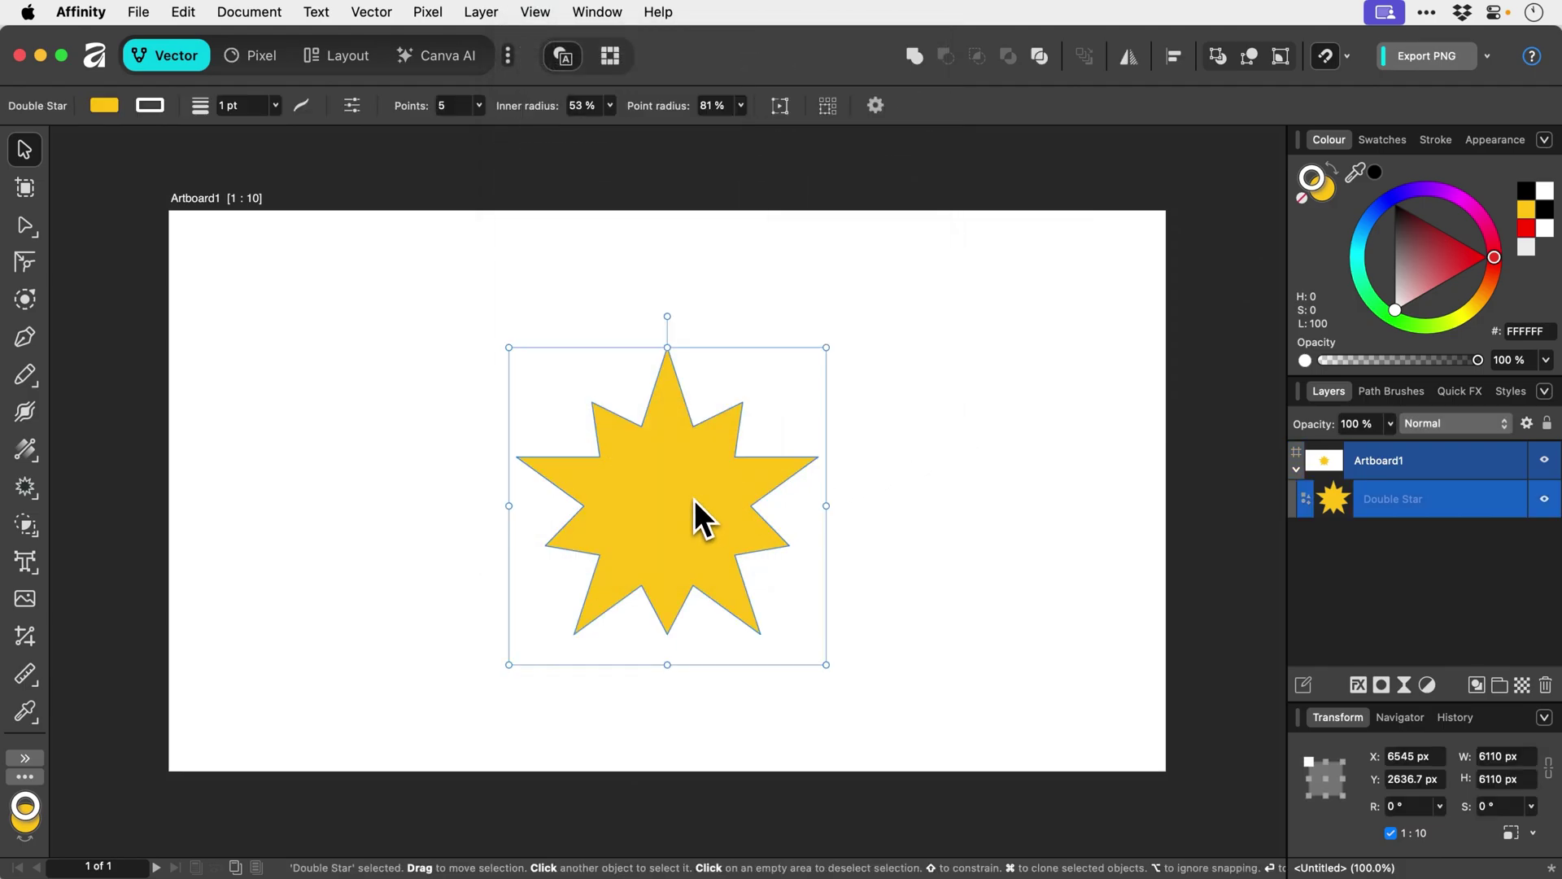
key("super+alt+0")
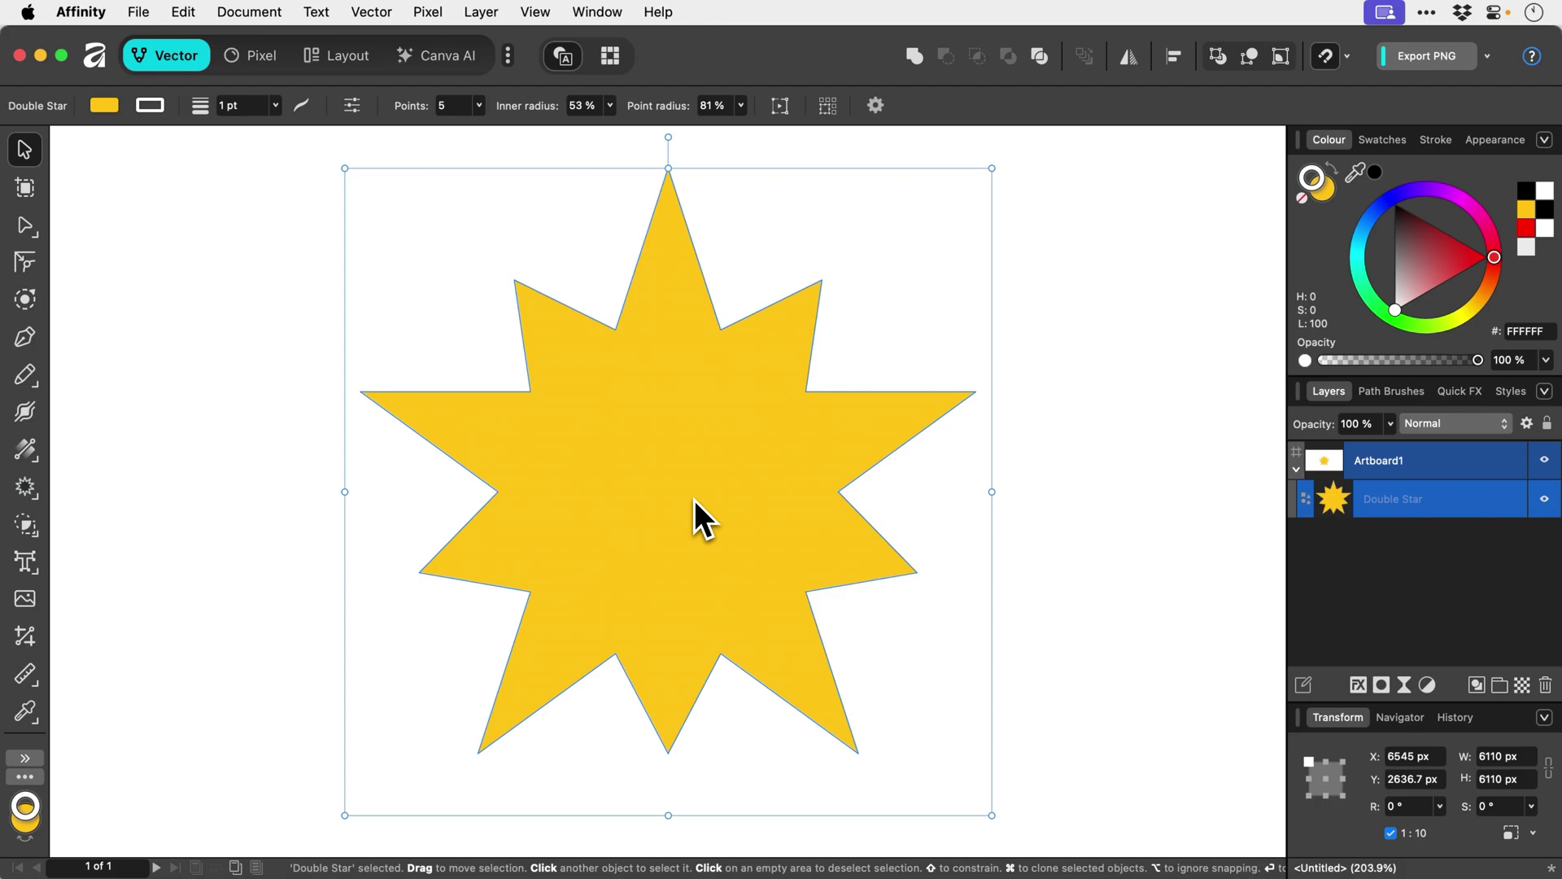
Step: View the star in Outline wireframe mode, then return to Vector view and zoom to fit
left_click(547, 17)
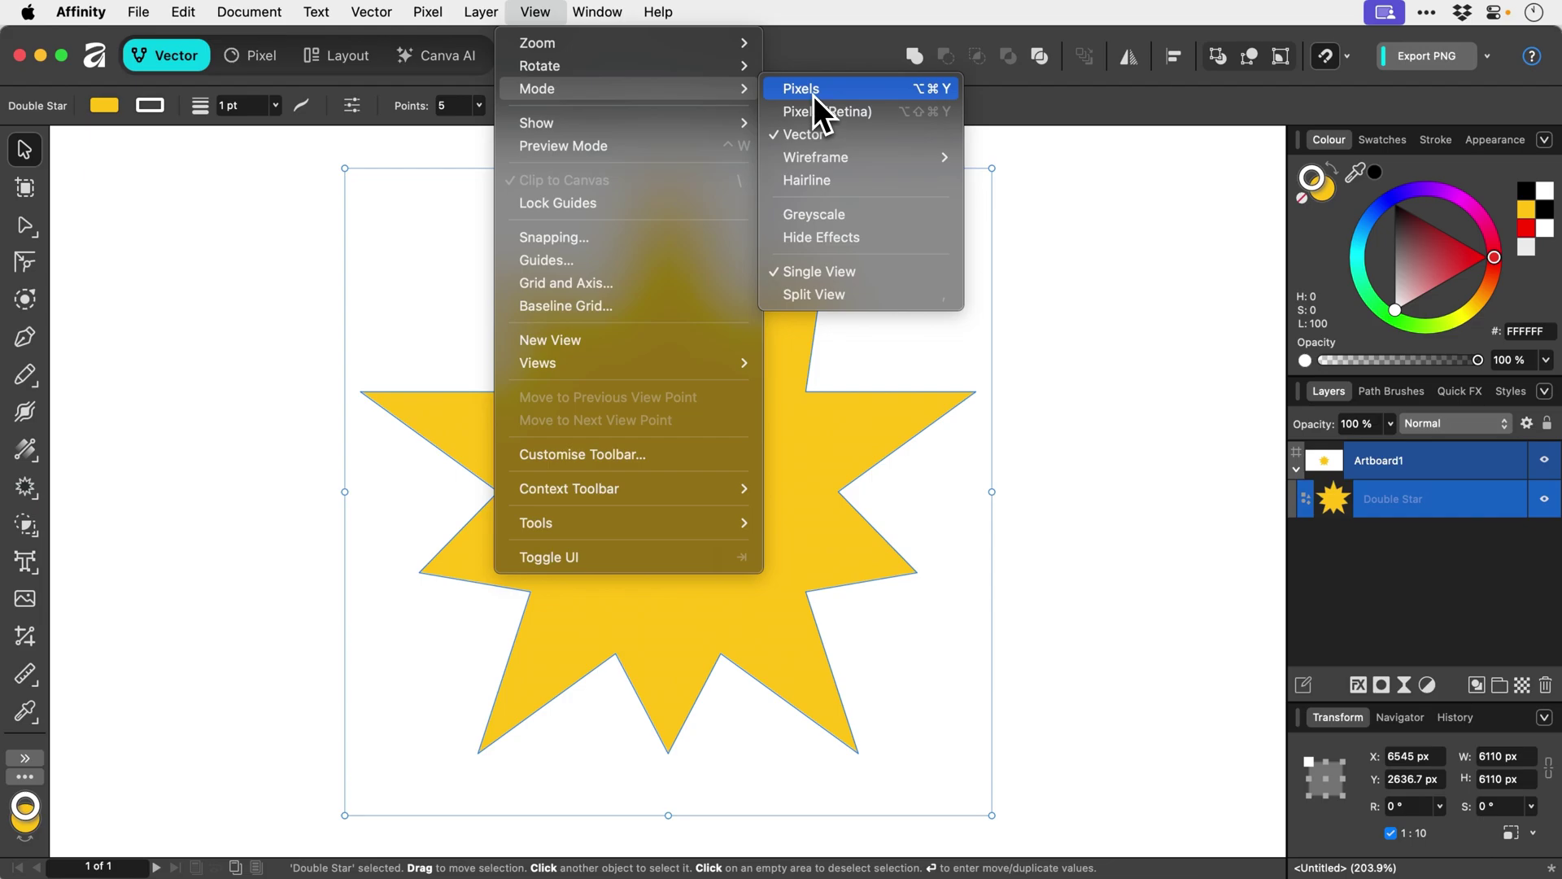
mouse_move(824, 159)
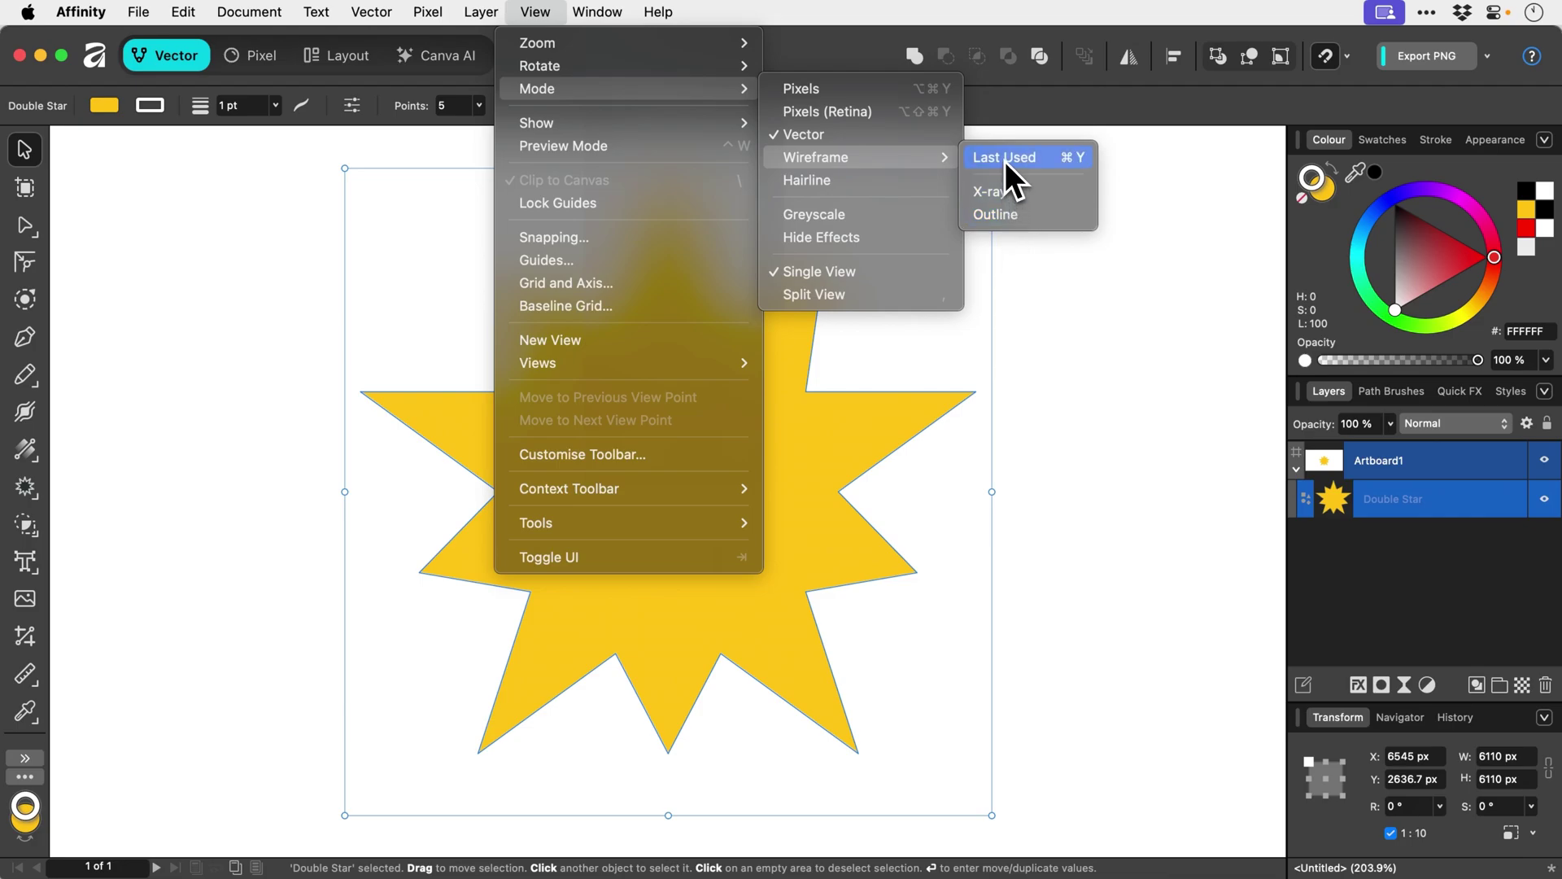
left_click(1009, 216)
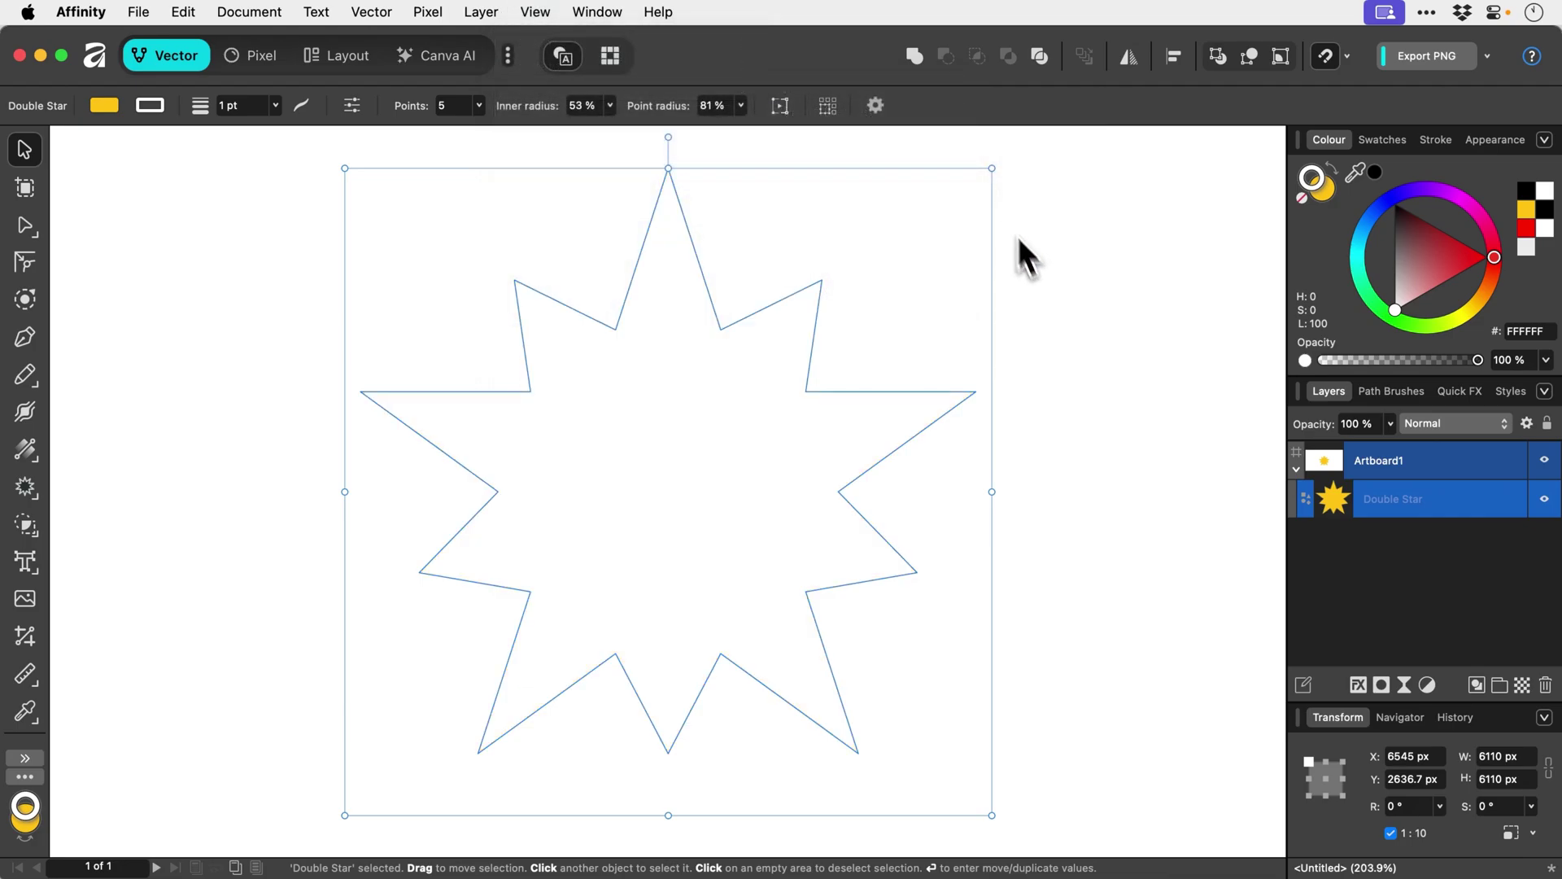
left_click(1090, 376)
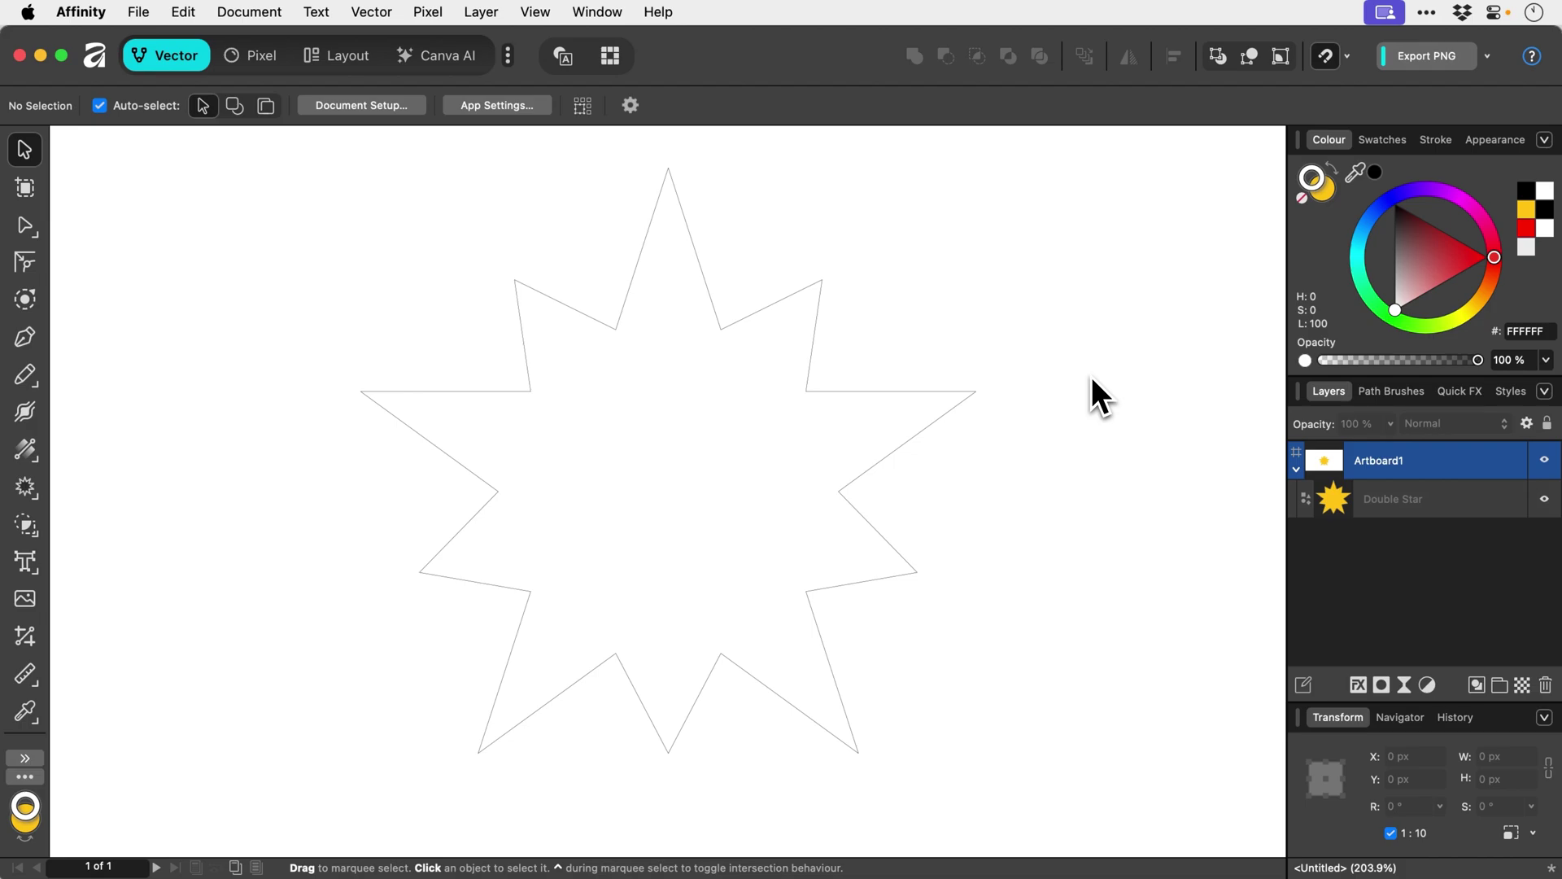
key("super+y")
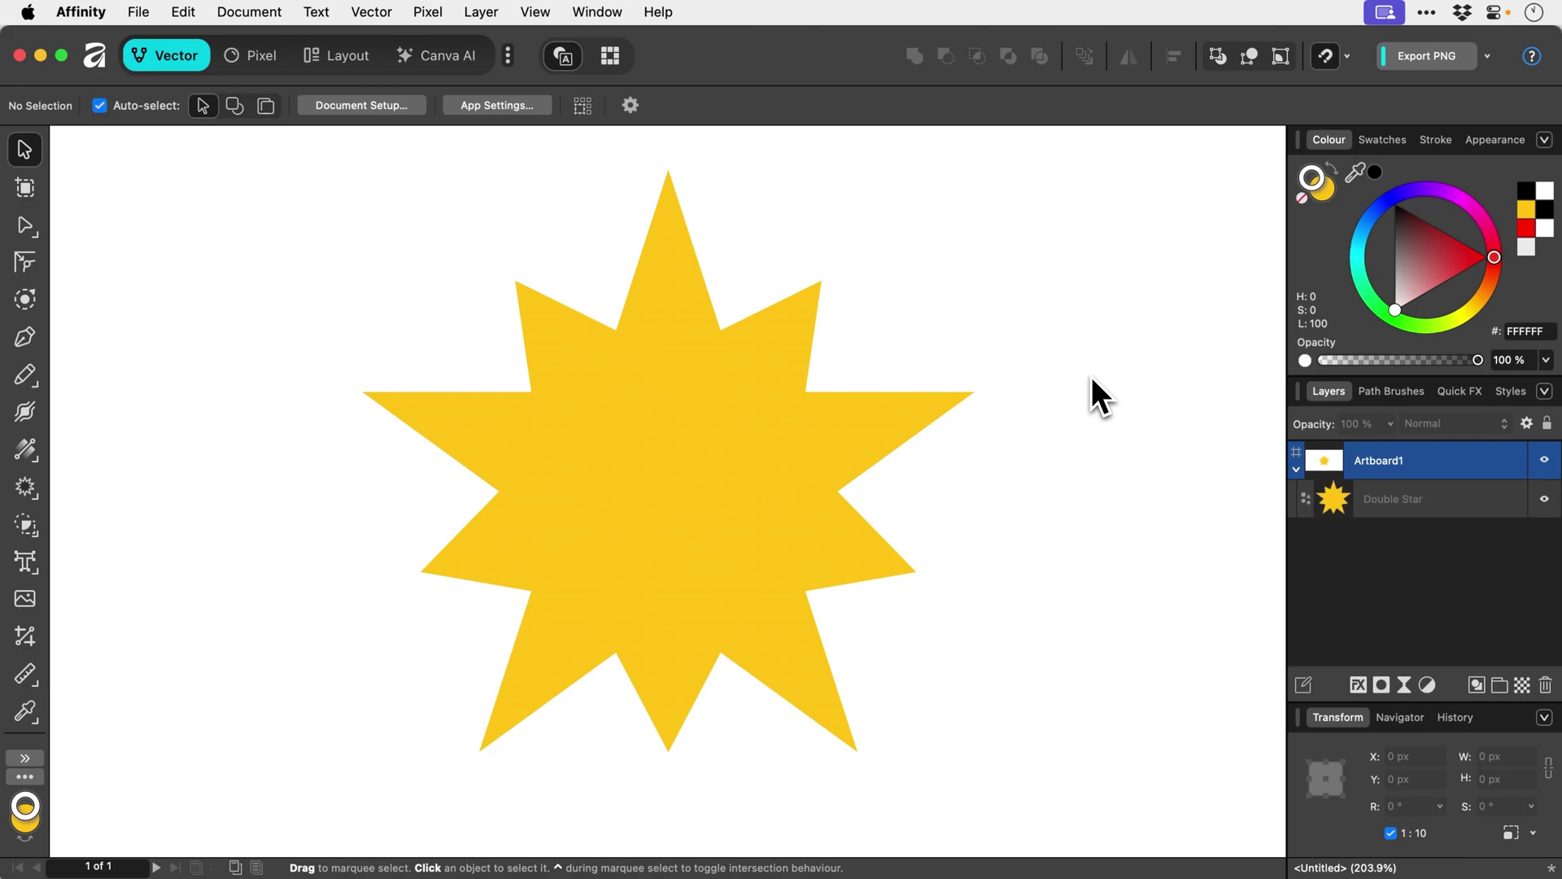
key("super+0")
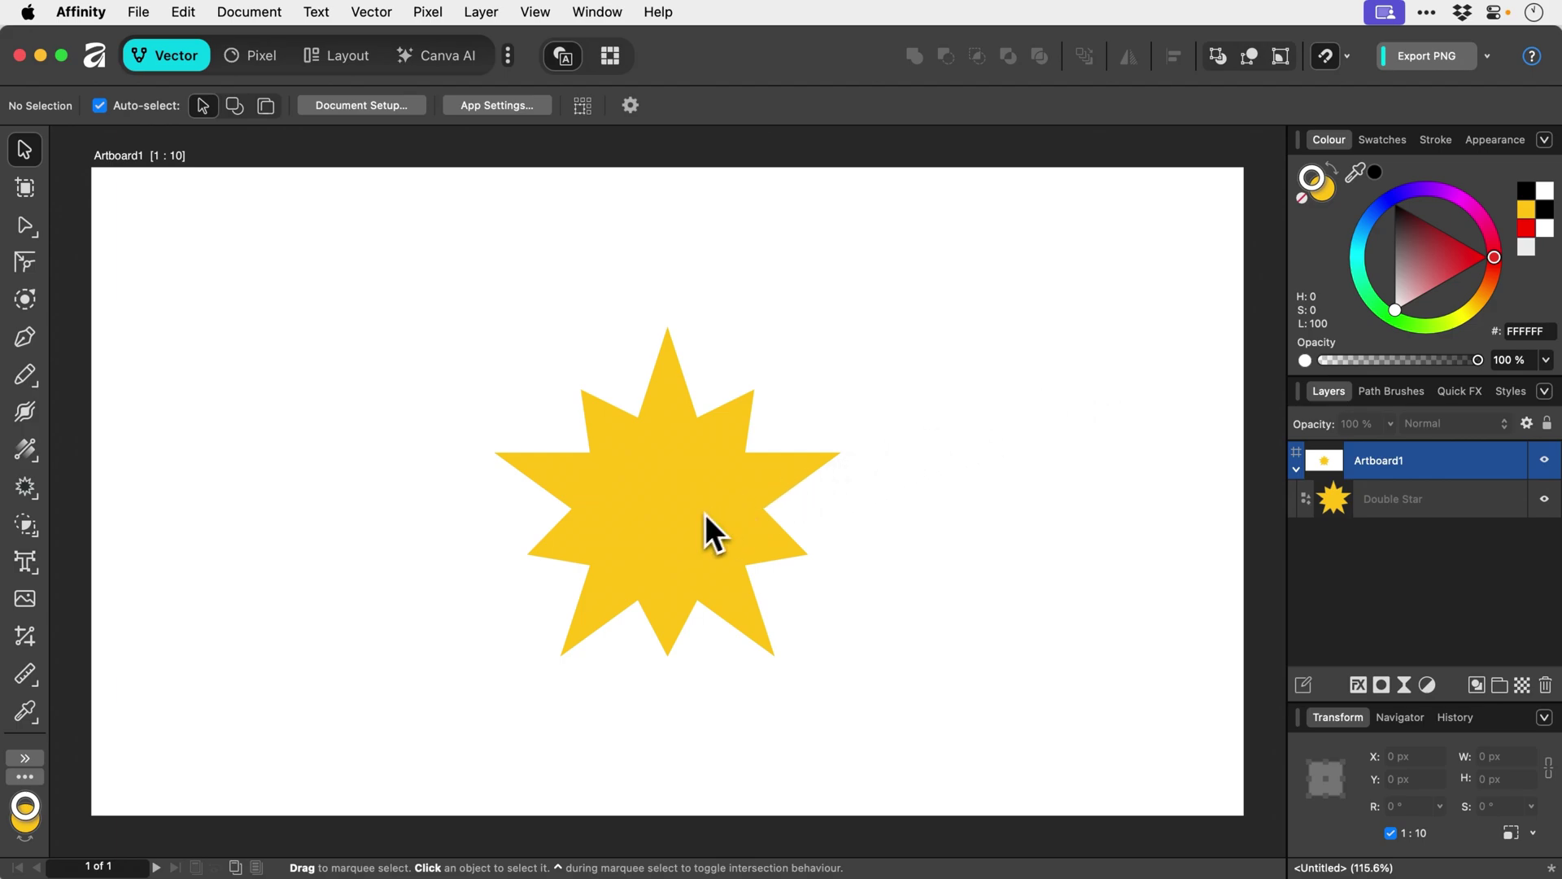
key("z")
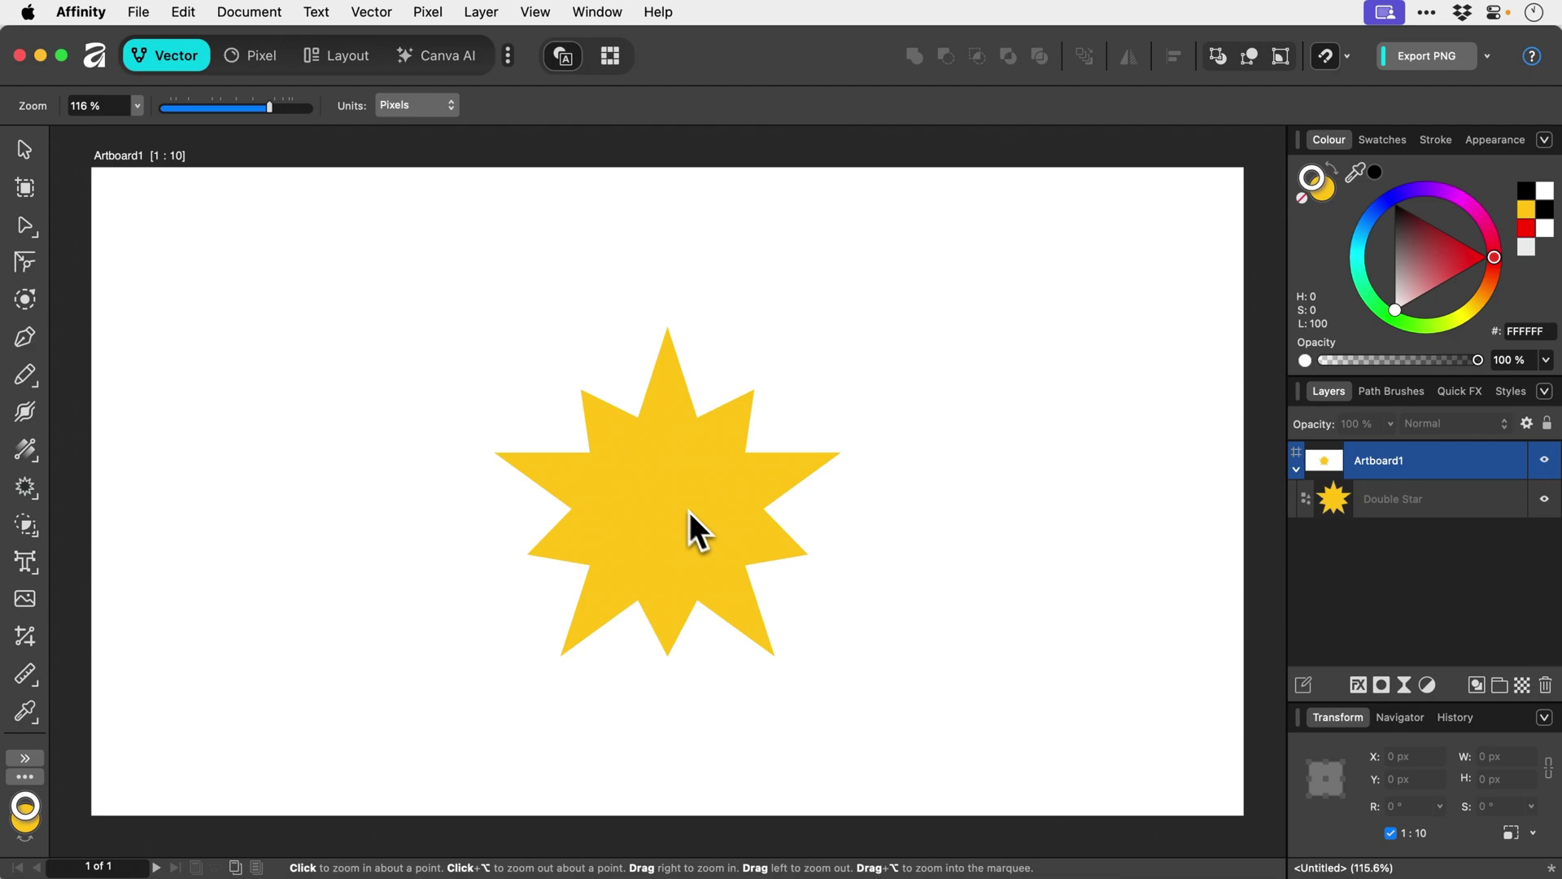
left_click_drag(241, 111, 276, 118)
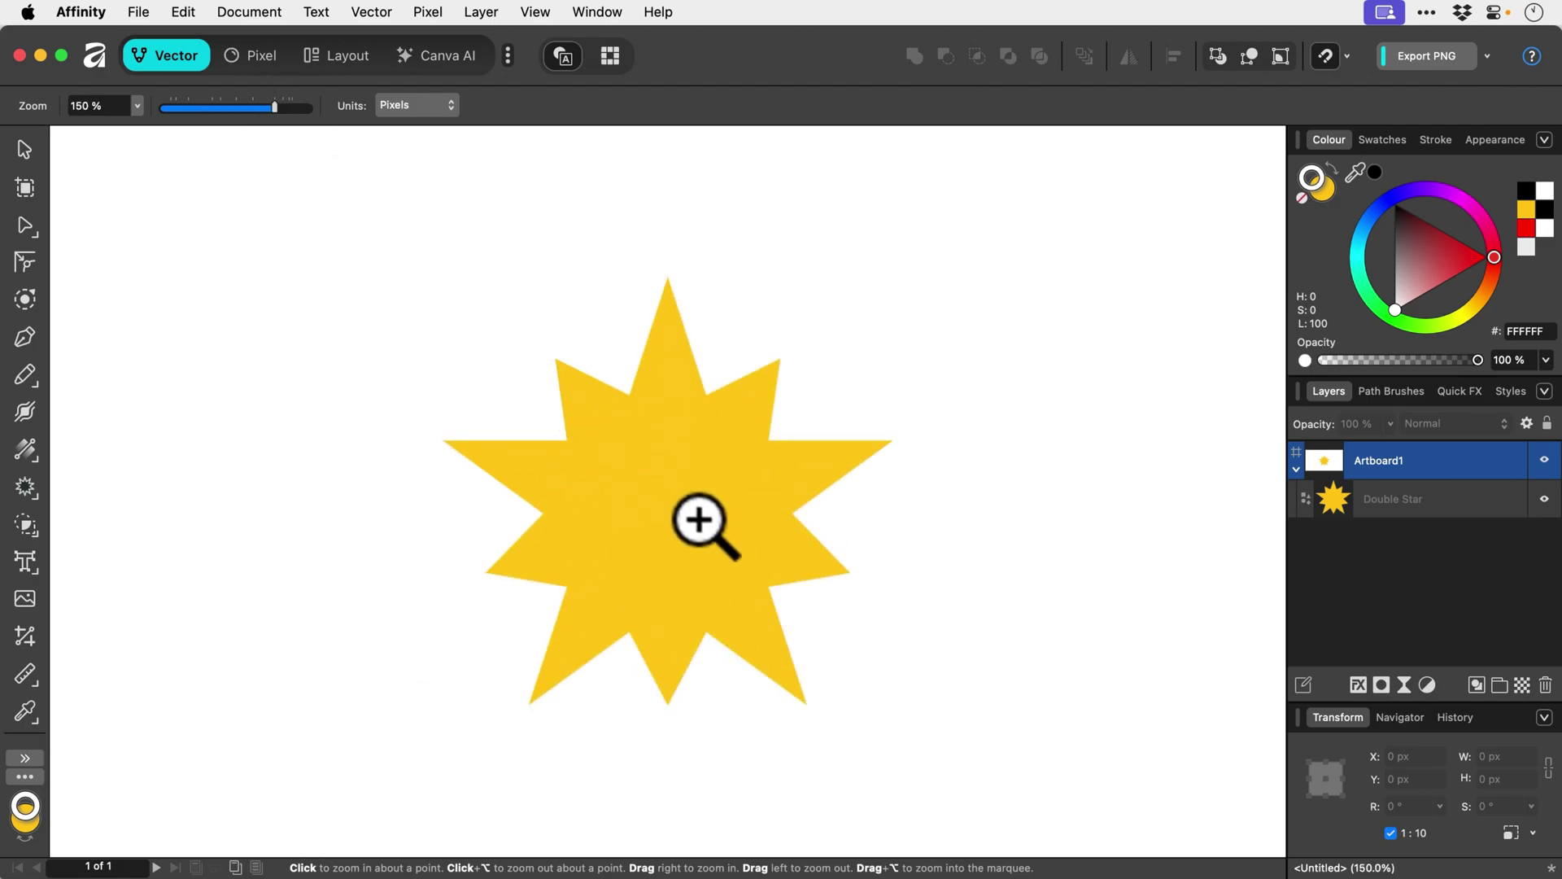
left_click_drag(712, 530, 587, 533)
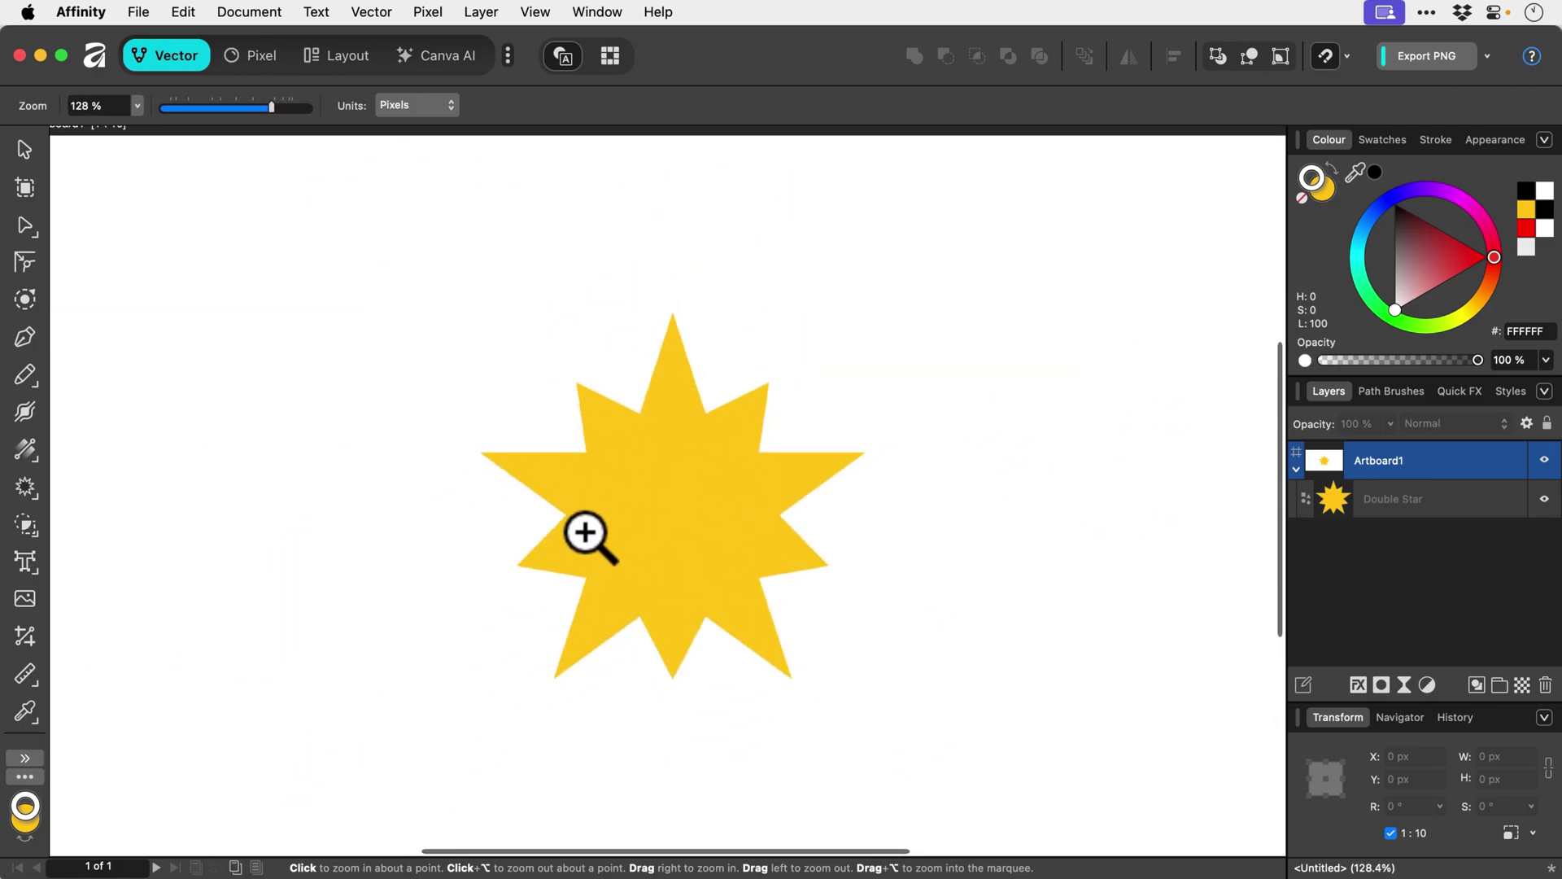
left_click(585, 534)
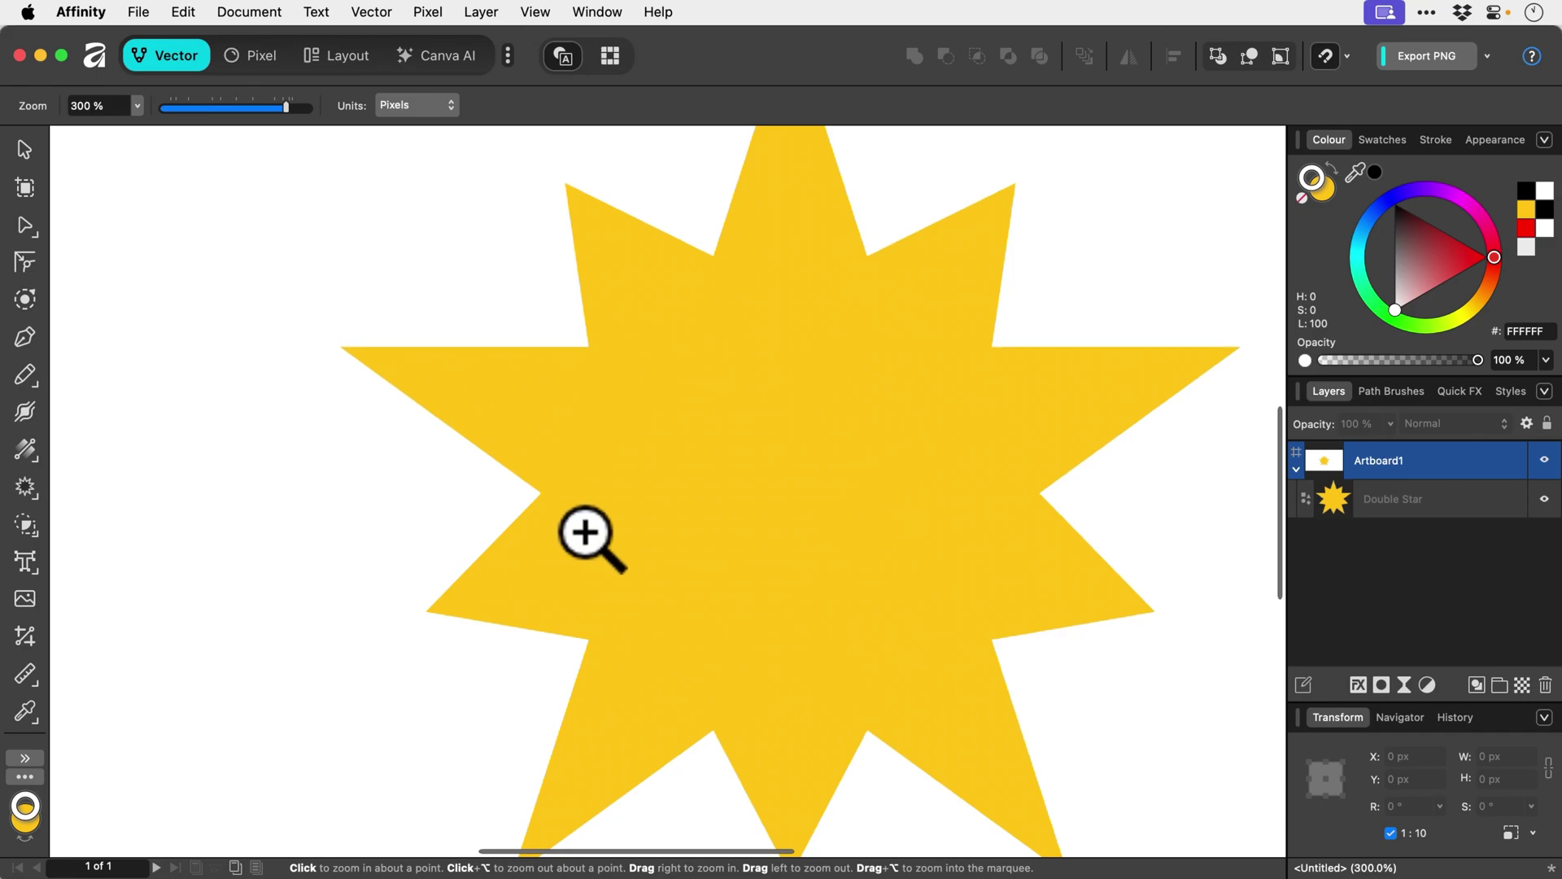
left_click(587, 534, "alt")
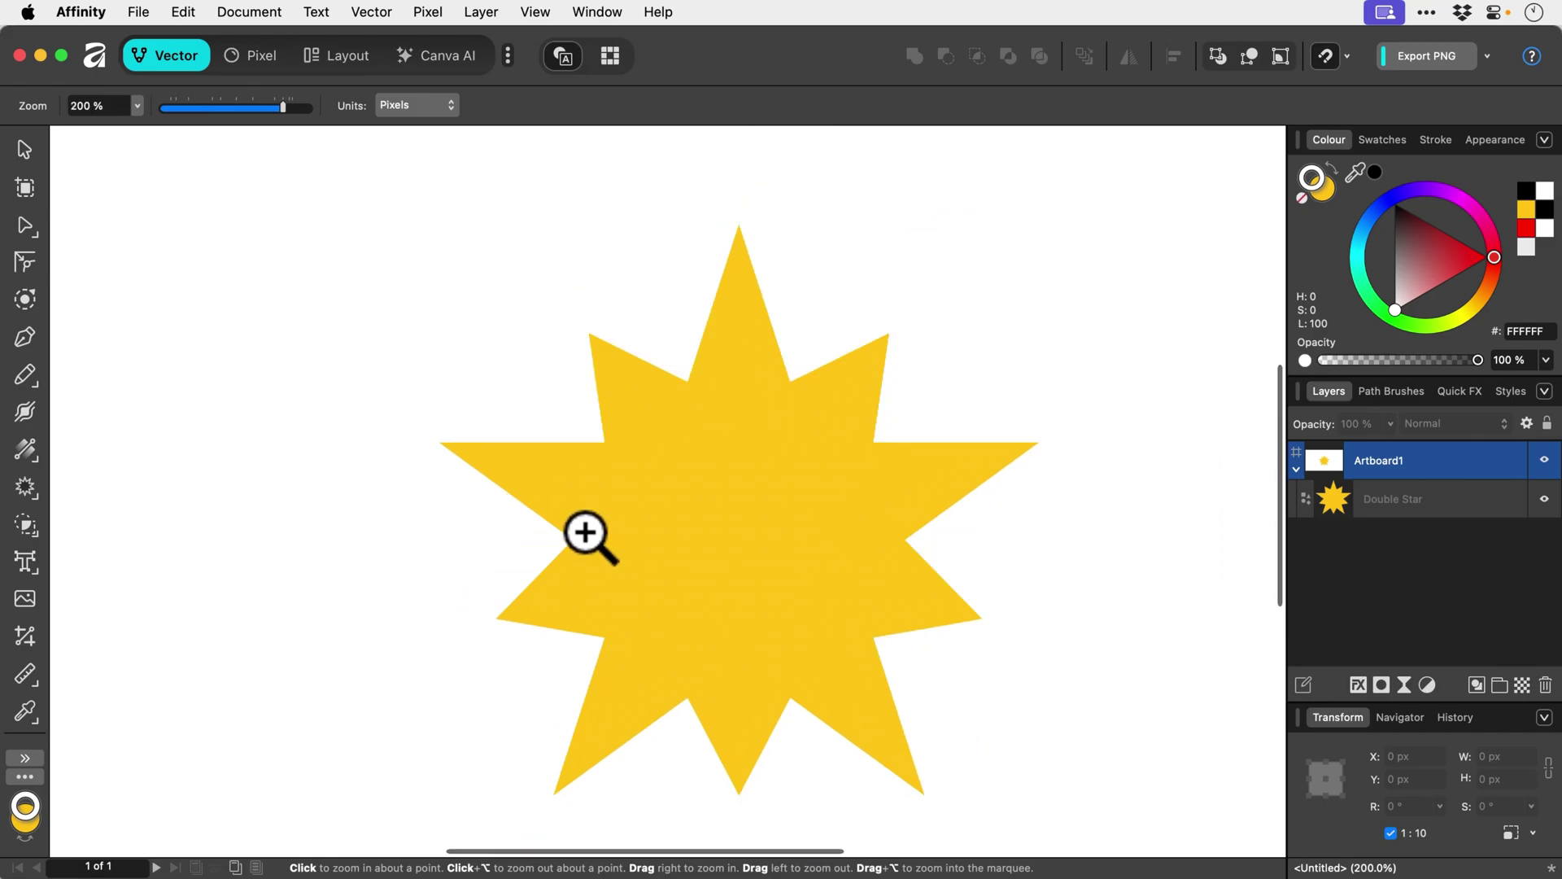
left_click(586, 534, "alt")
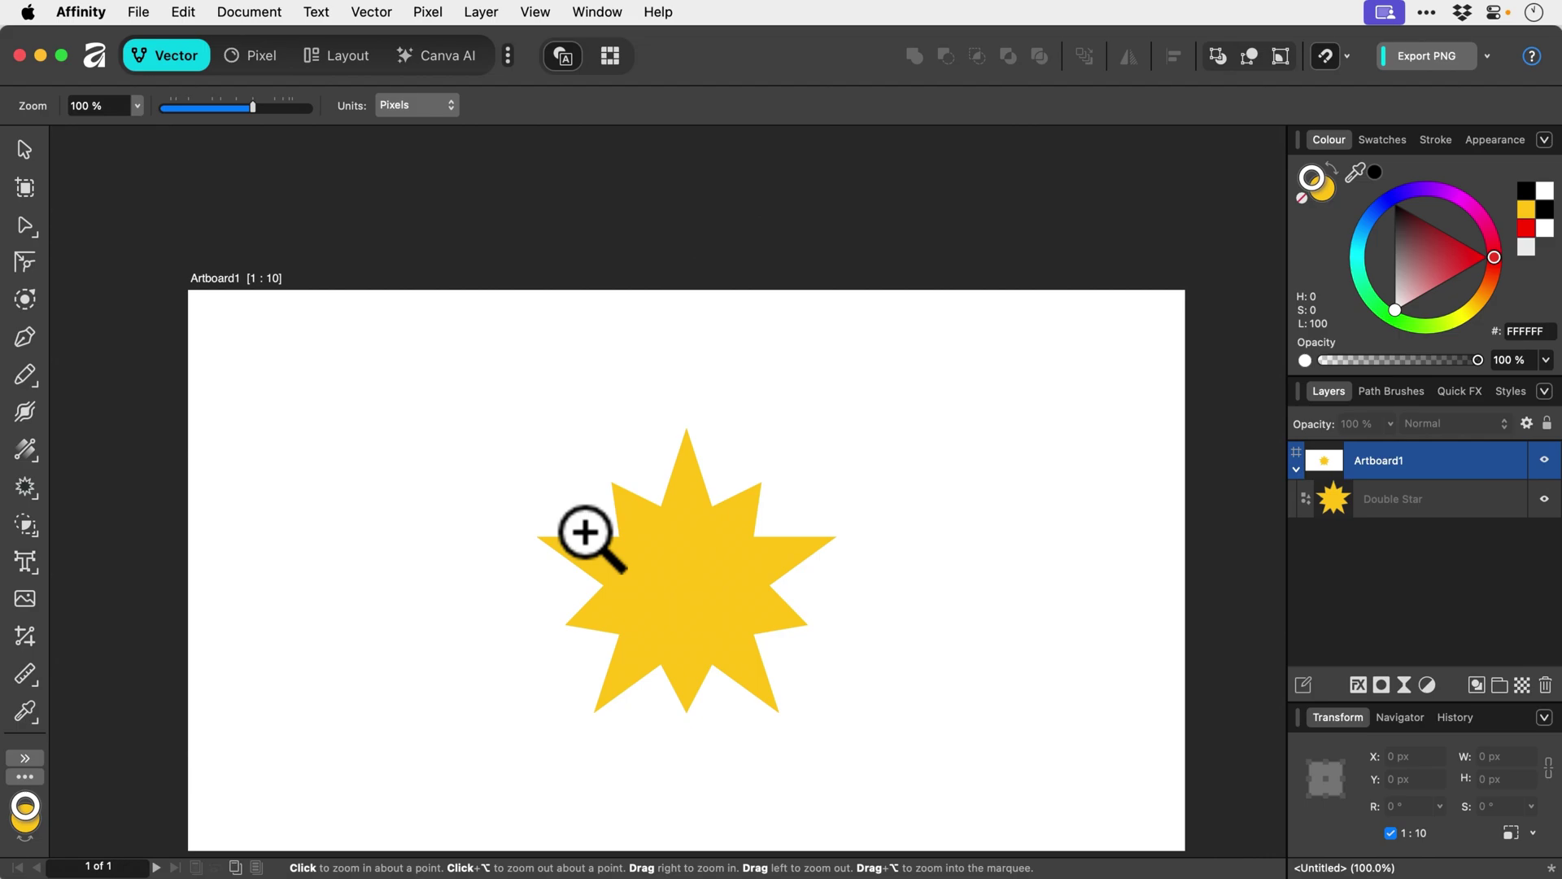
scroll(586, 533, "up", 1)
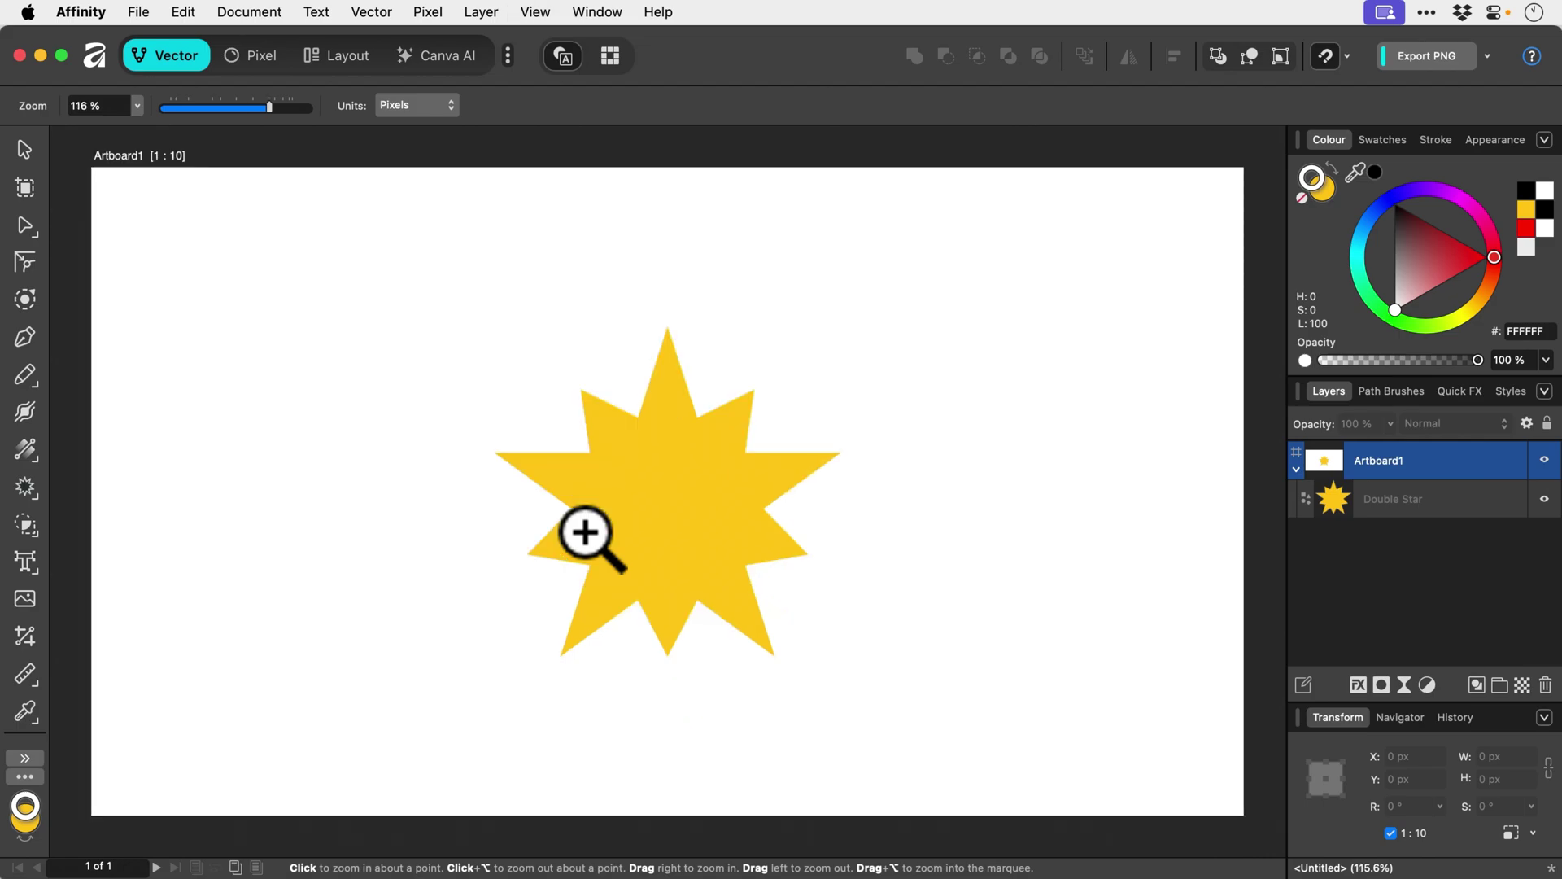
left_click_drag(645, 498, 339, 415)
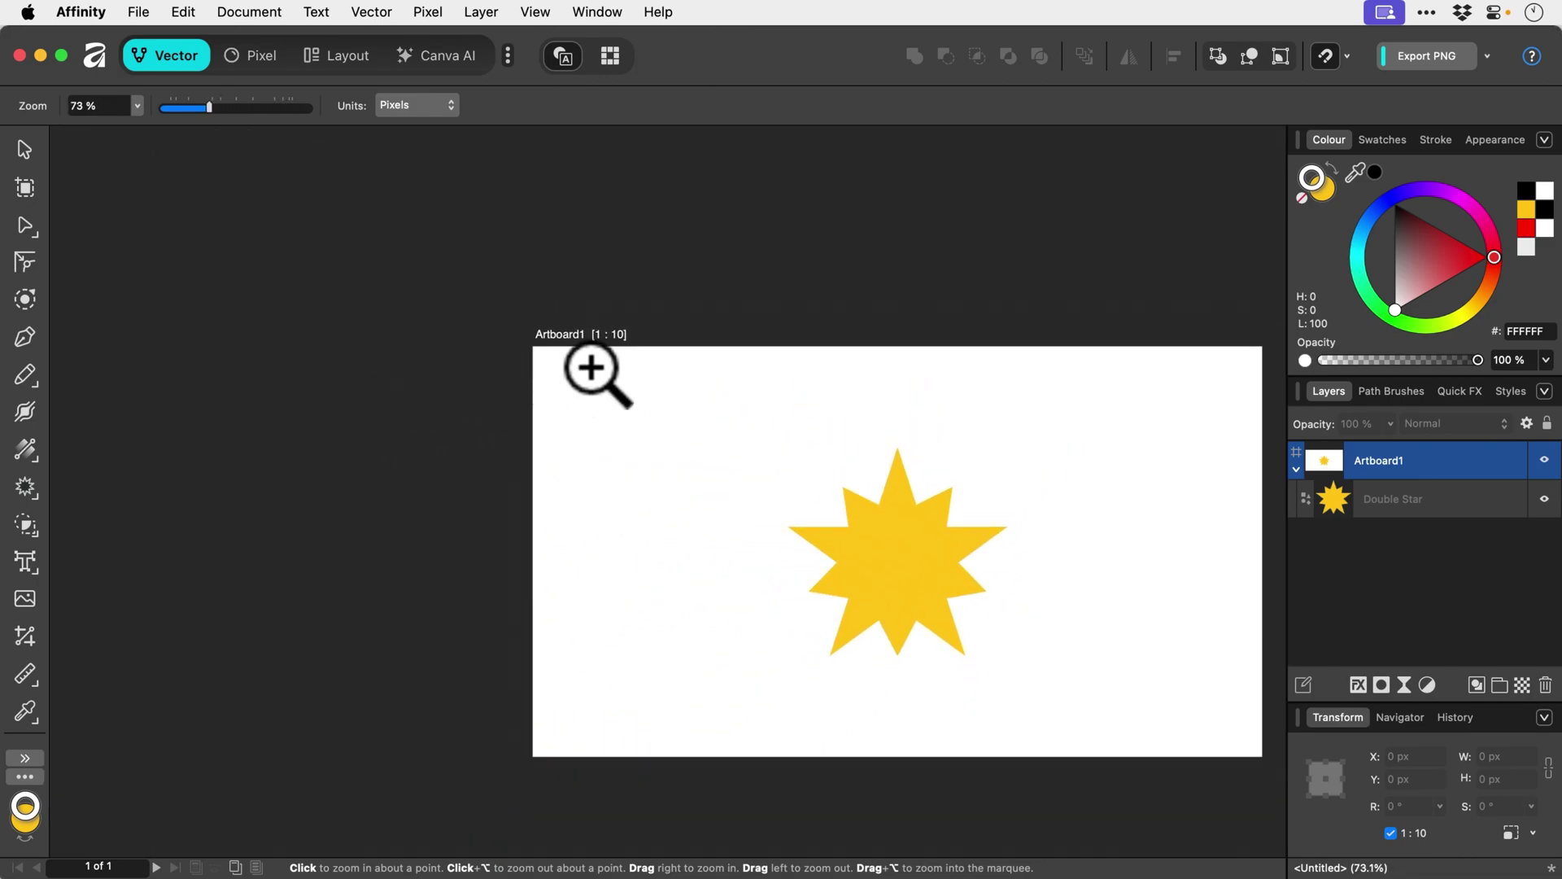
left_click_drag(592, 369, 1227, 594)
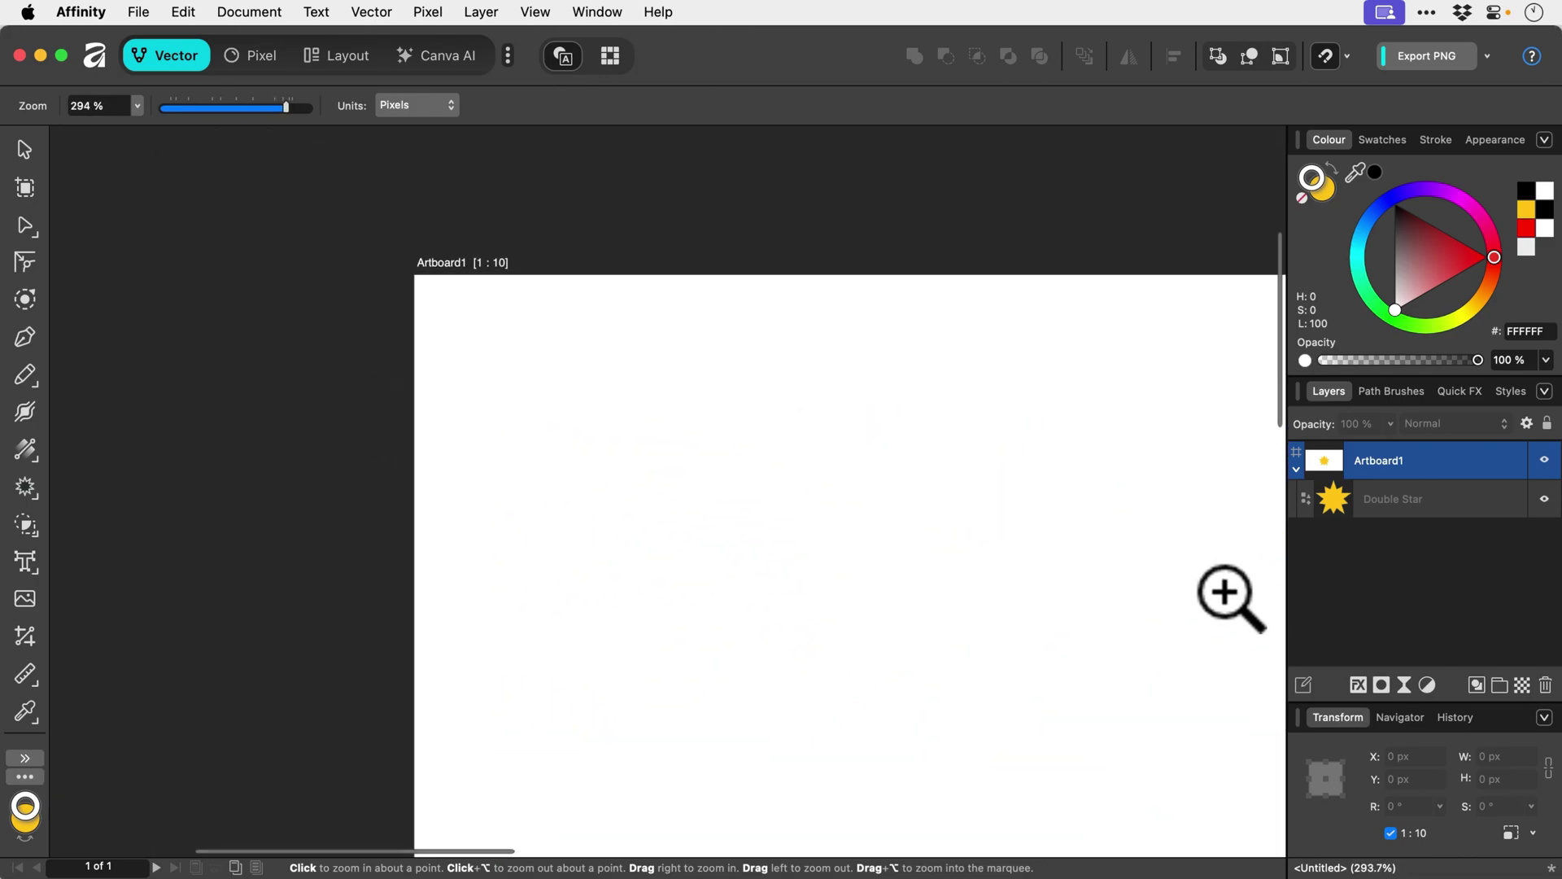
key("v")
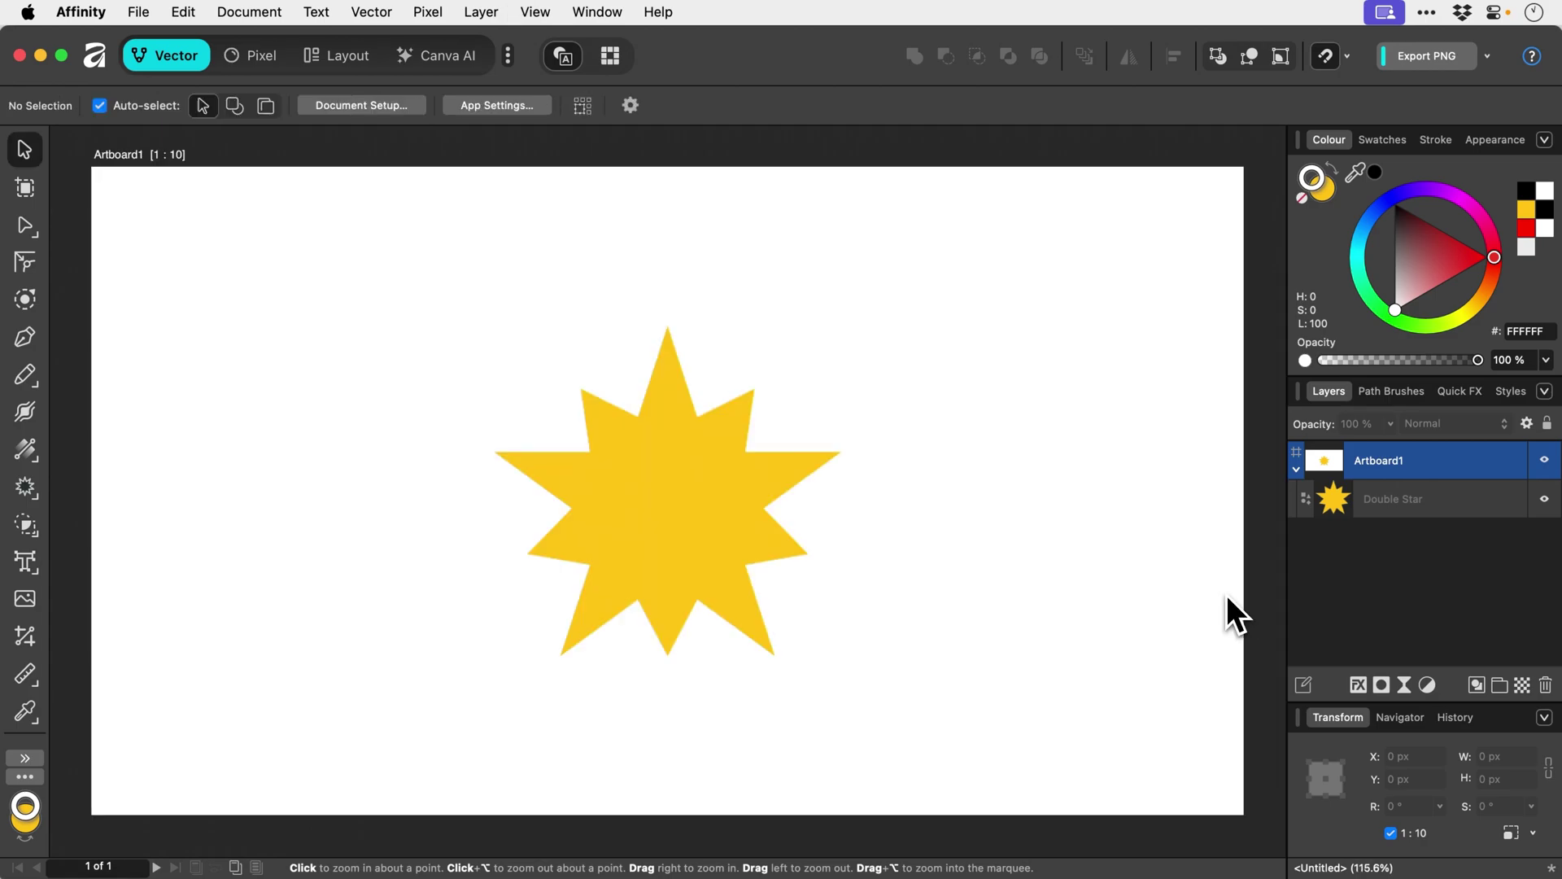
key("space")
left_click_drag(736, 524, 777, 545)
scroll(778, 545, "right", 2)
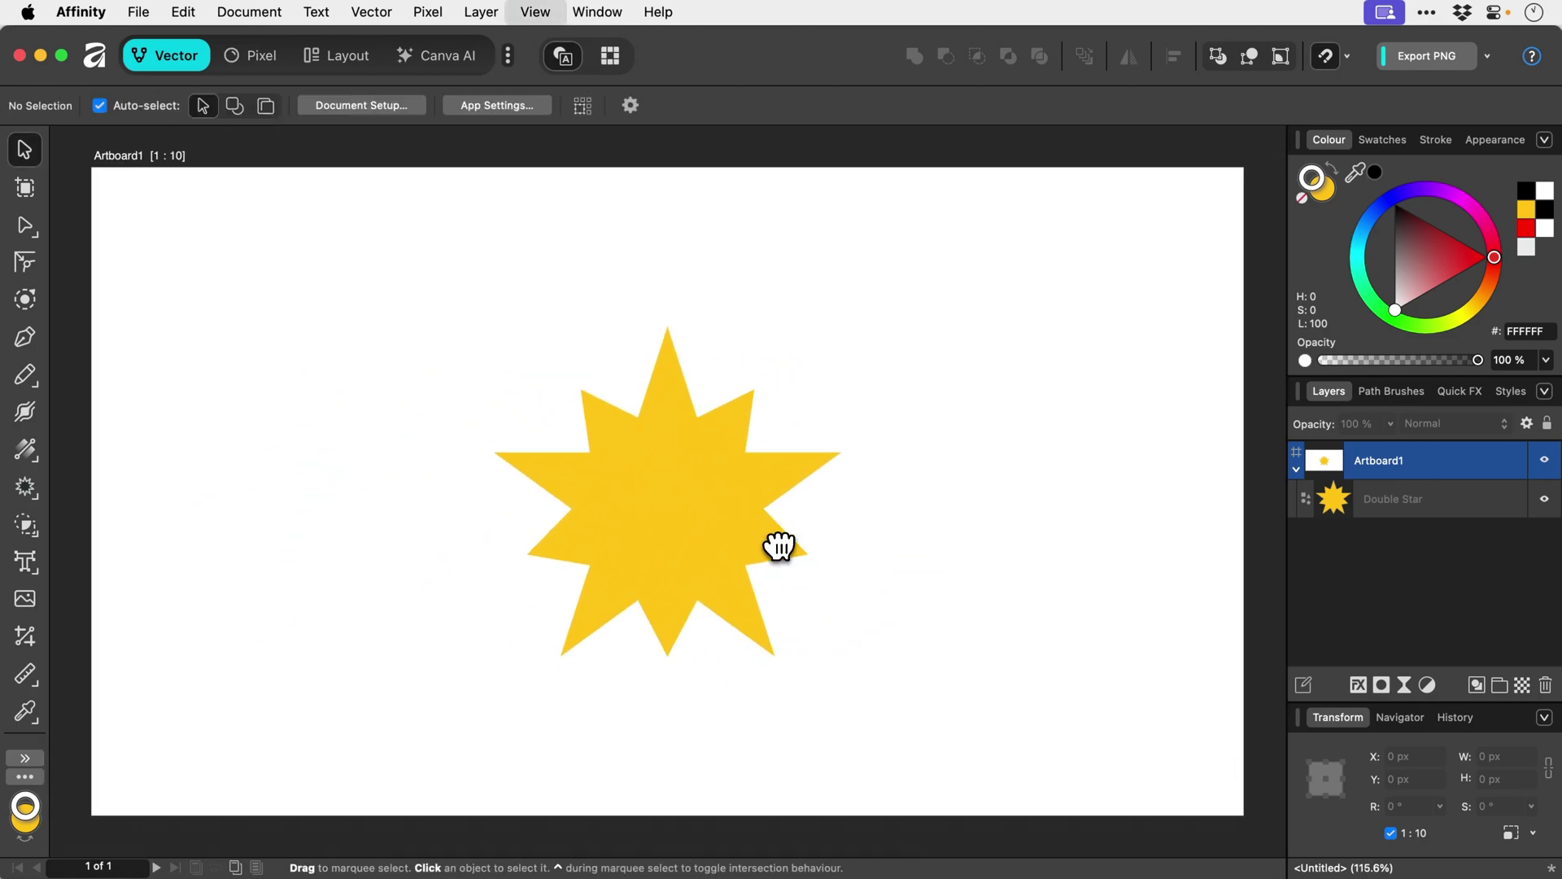